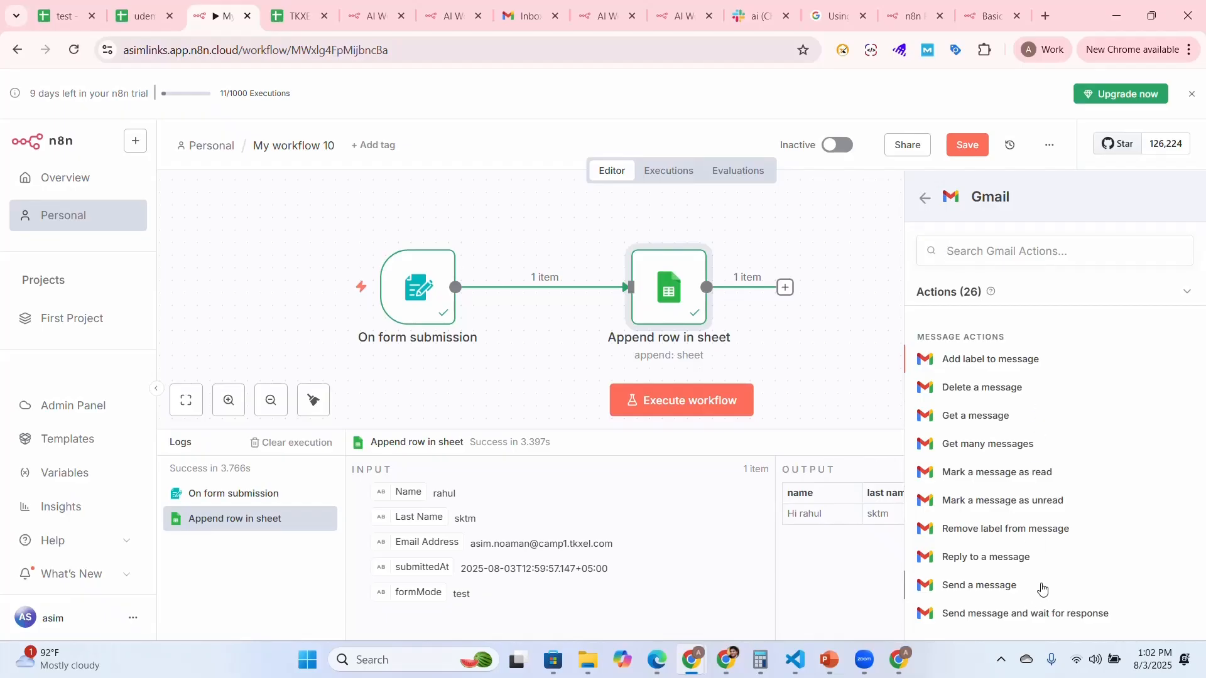
Add a Gmail action for sending a message after the sheet node and connect it with the Gmail account 2 credential
left_click(1042, 587)
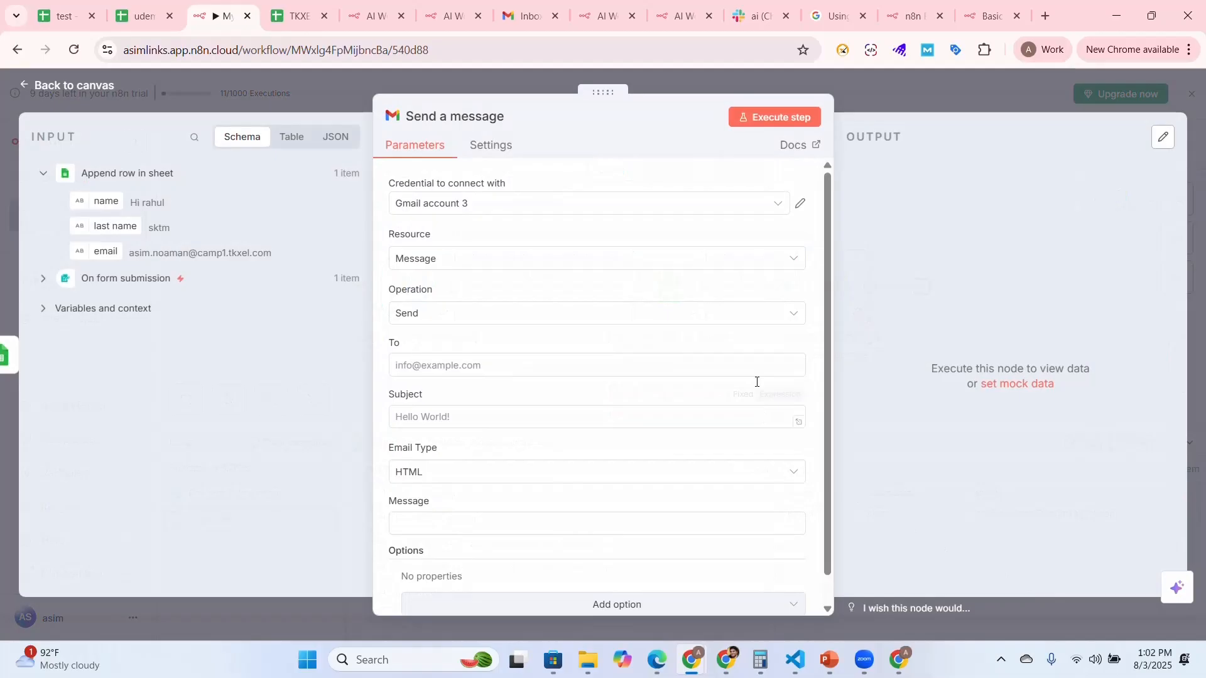
left_click(782, 201)
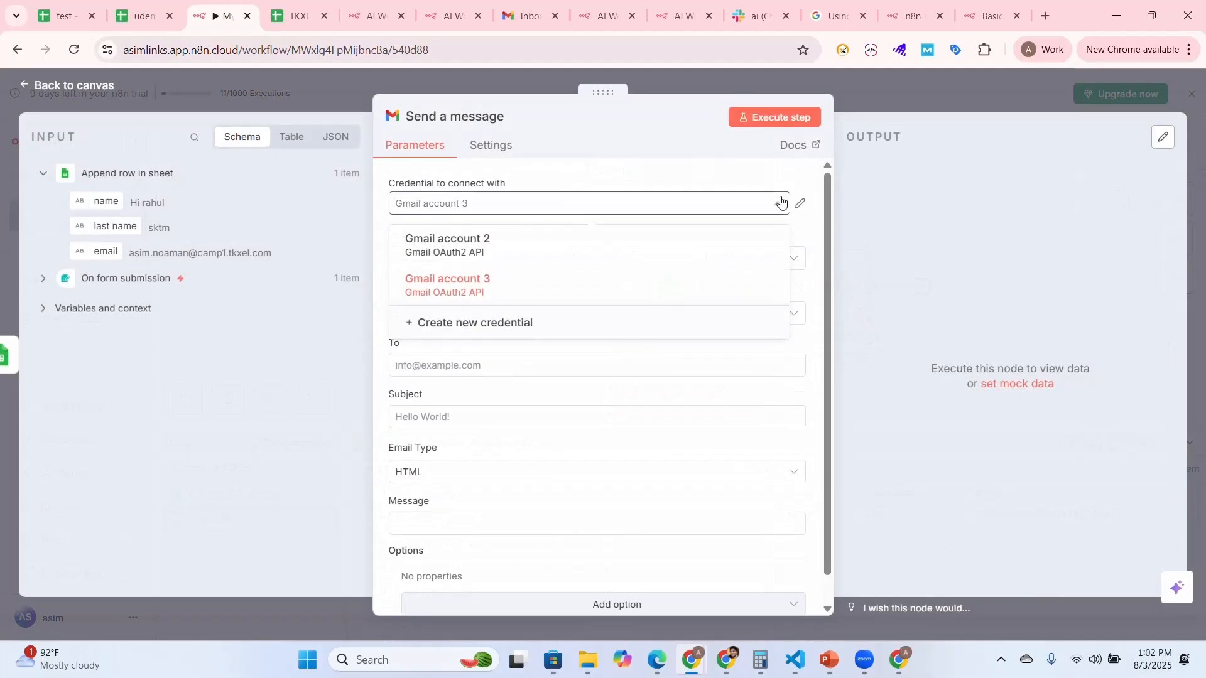
left_click(596, 248)
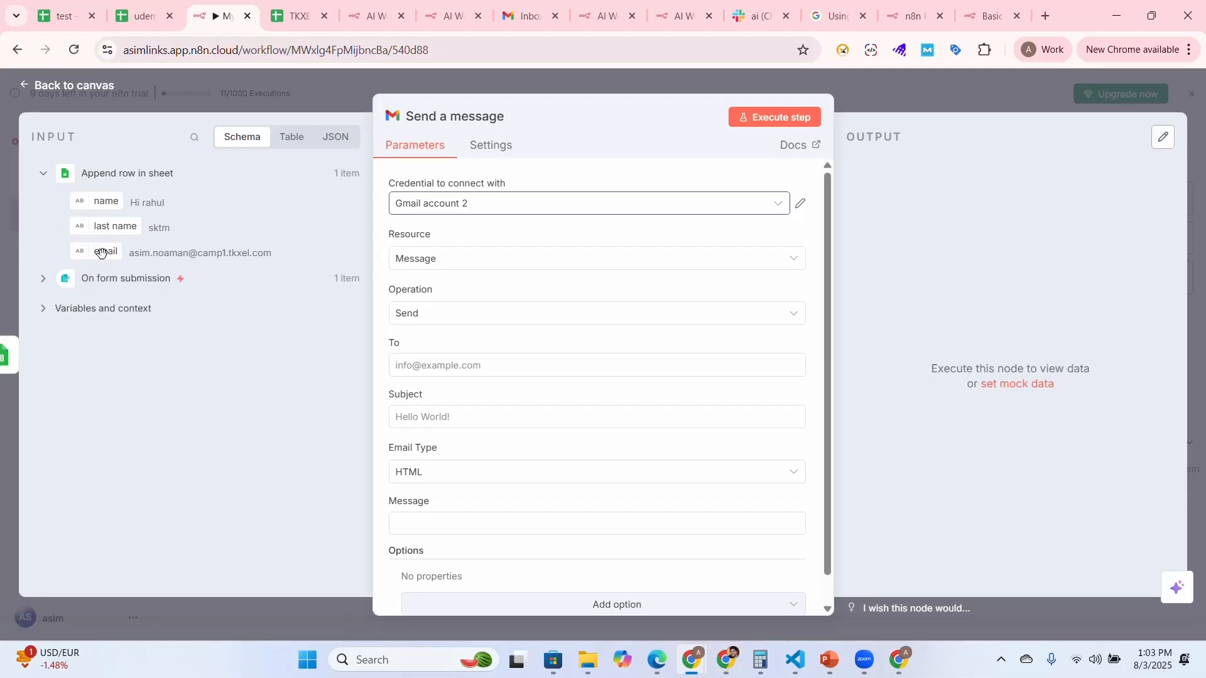
Map the sheet row's email field to the recipient and set the subject to "Thank you for connecting with us: will get back promptly"
left_click_drag(101, 253, 474, 365)
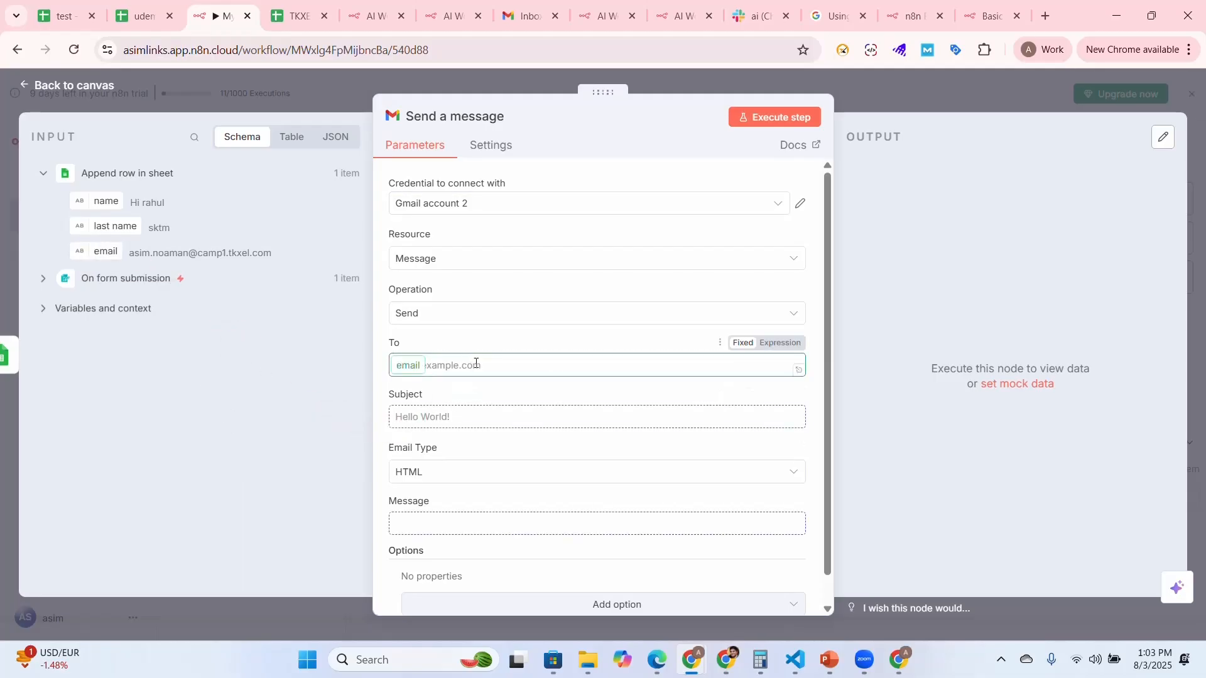
left_click(335, 402)
left_click(455, 430)
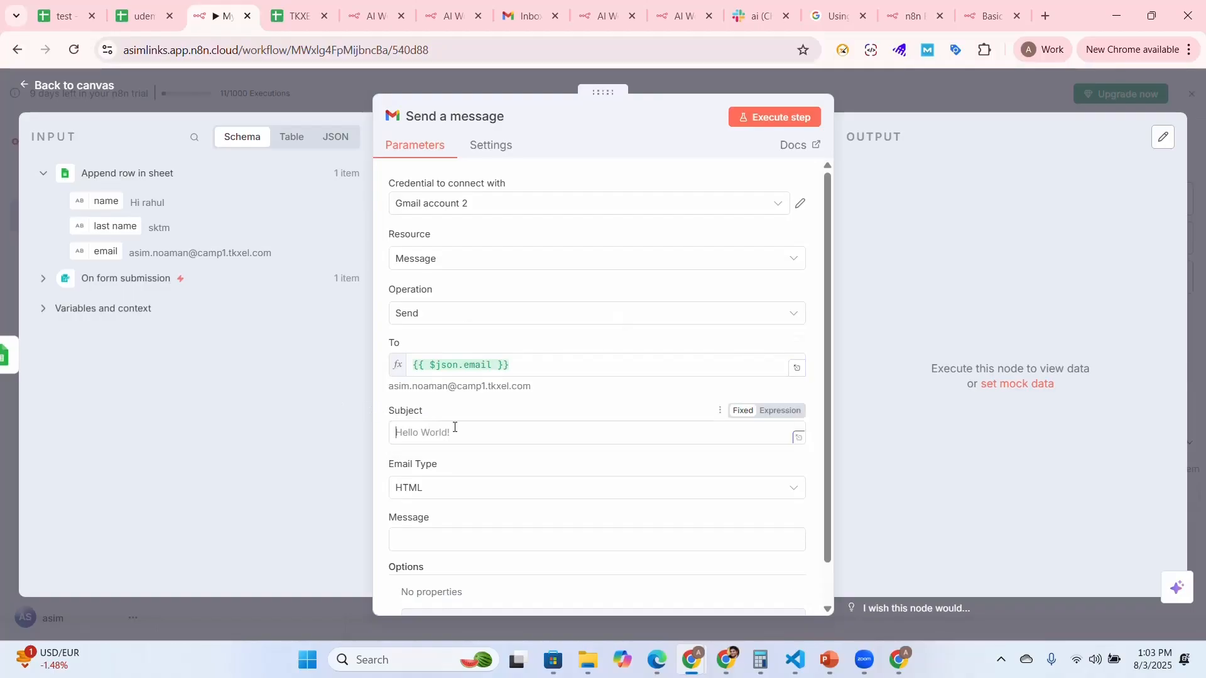
type("THa")
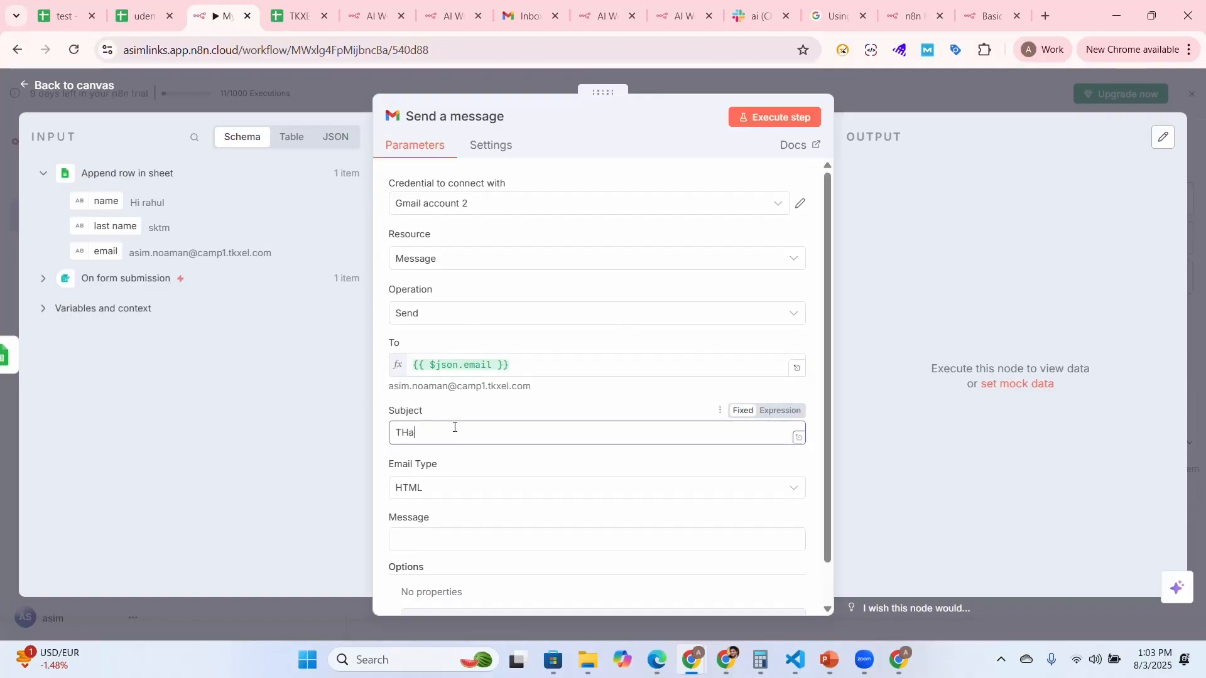
type("ank you for connect")
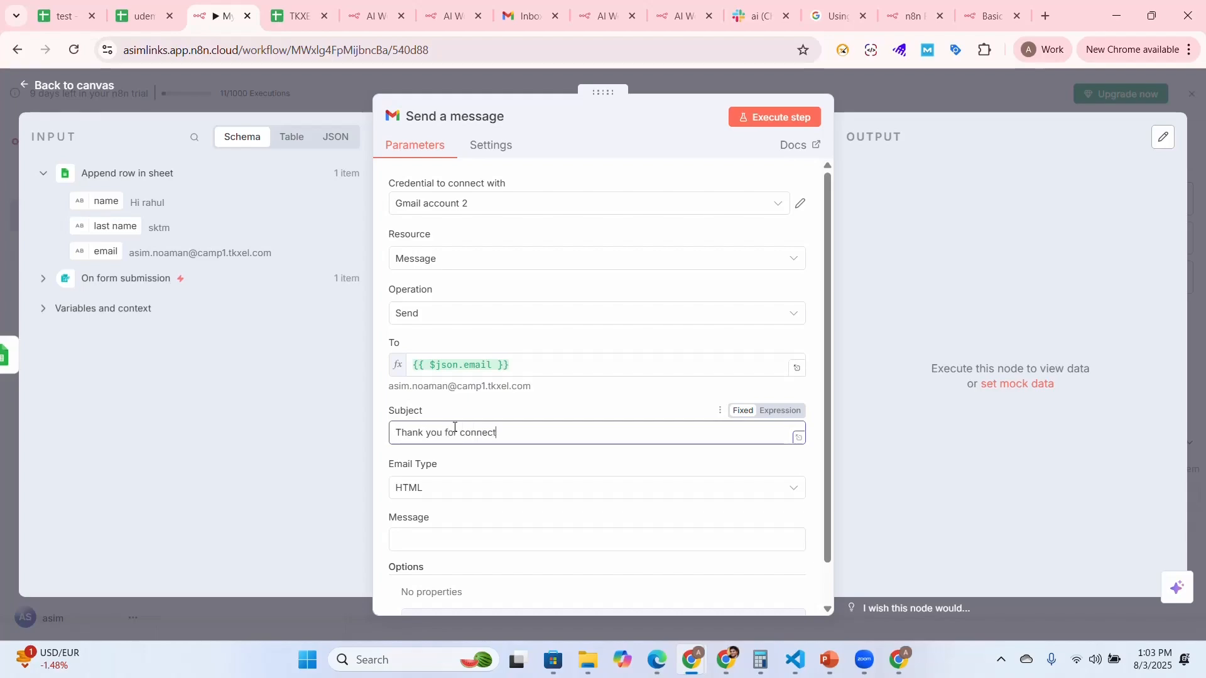
type("ing with us: w")
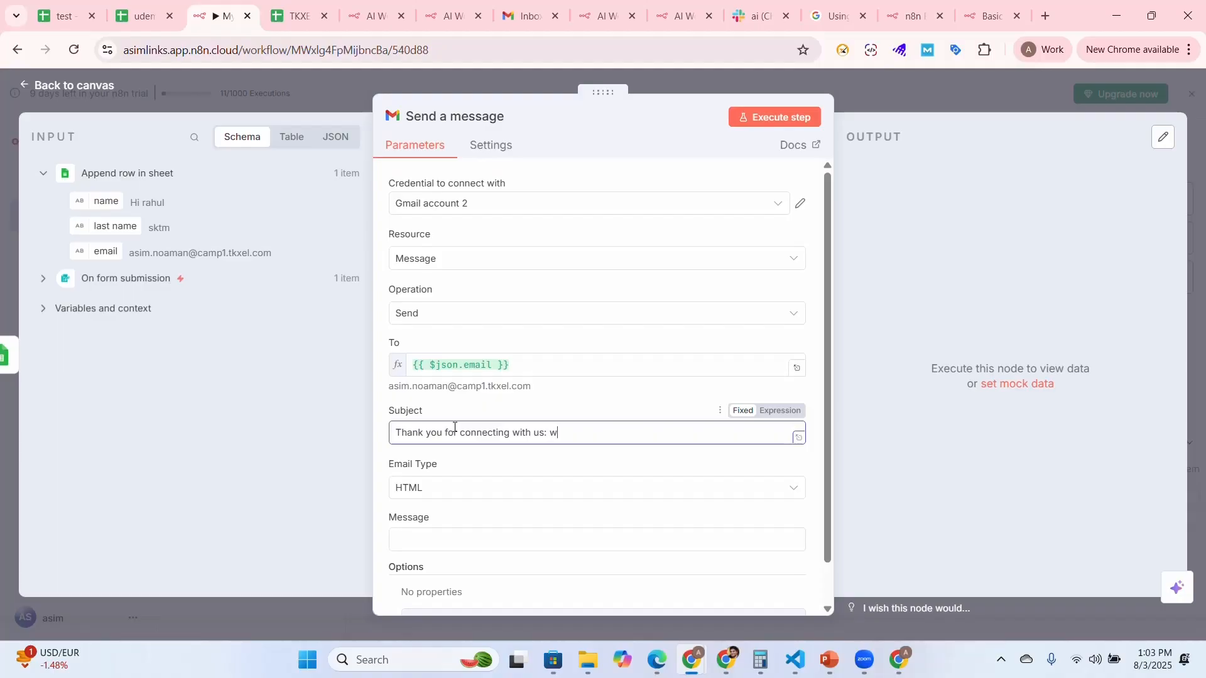
type("ill get back poriom")
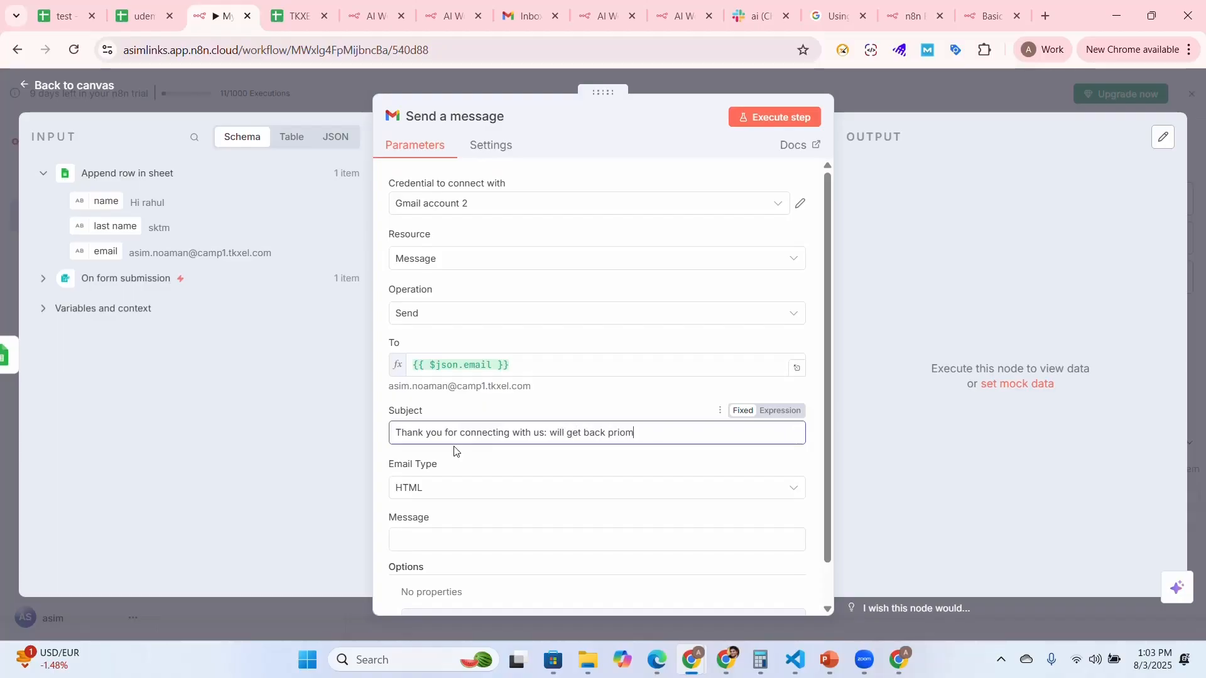
key("BackSpace")
key("BackSpace")
key("BackSpace")
type("omptly")
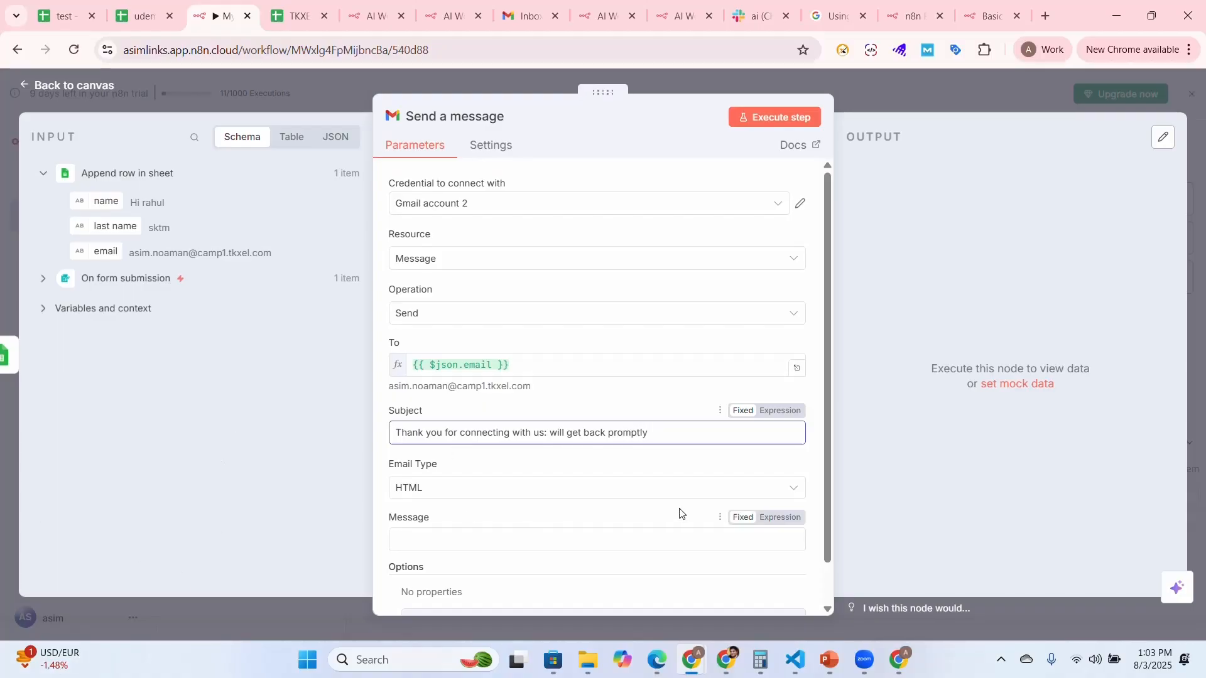
Start the message body with "Dear" followed by the mapped name field from the appended sheet row
left_click_drag(827, 456, 838, 511)
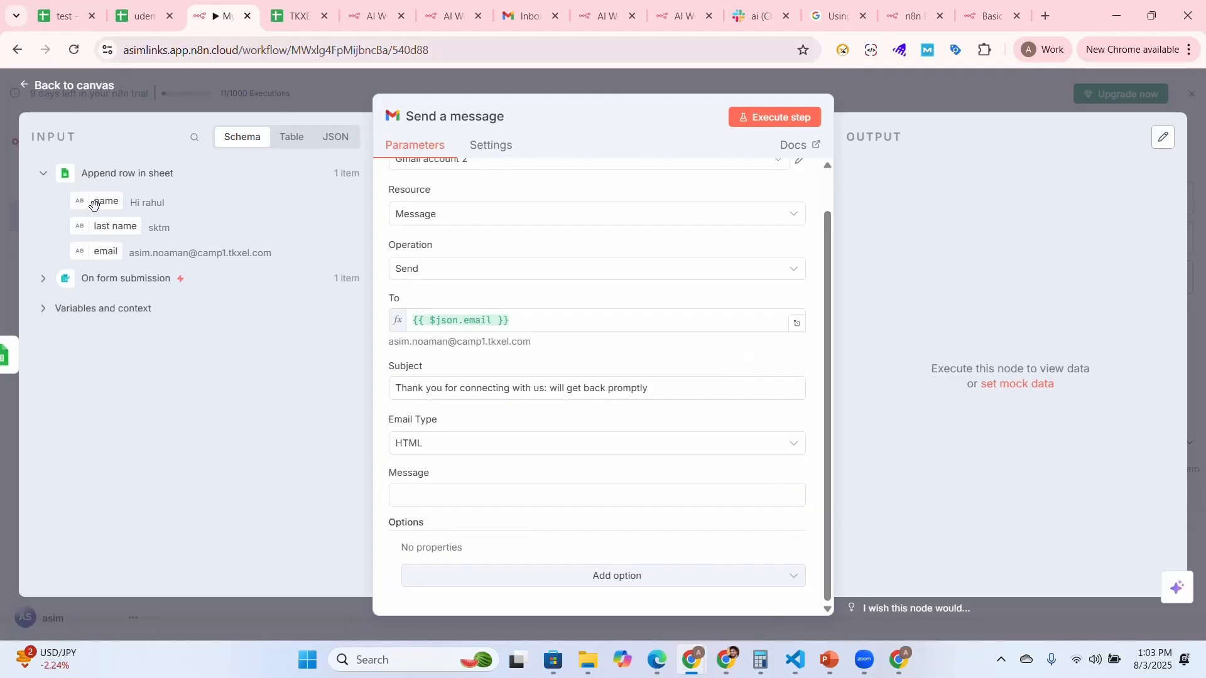
left_click(433, 505)
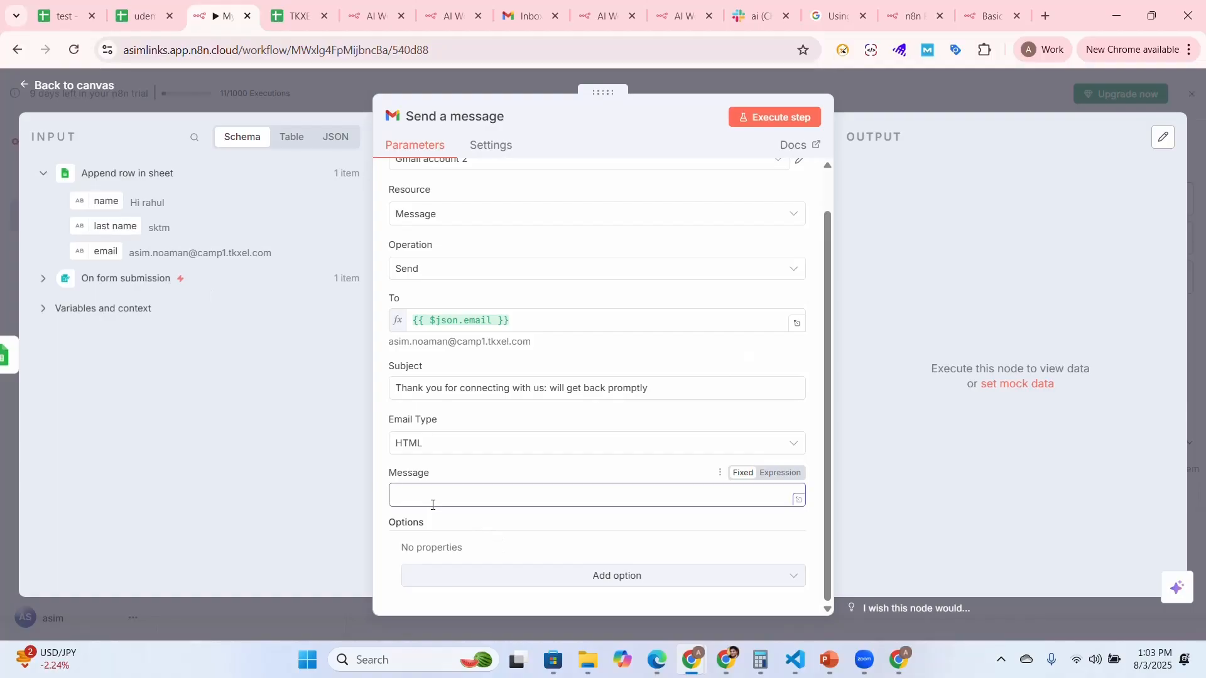
type("Dear")
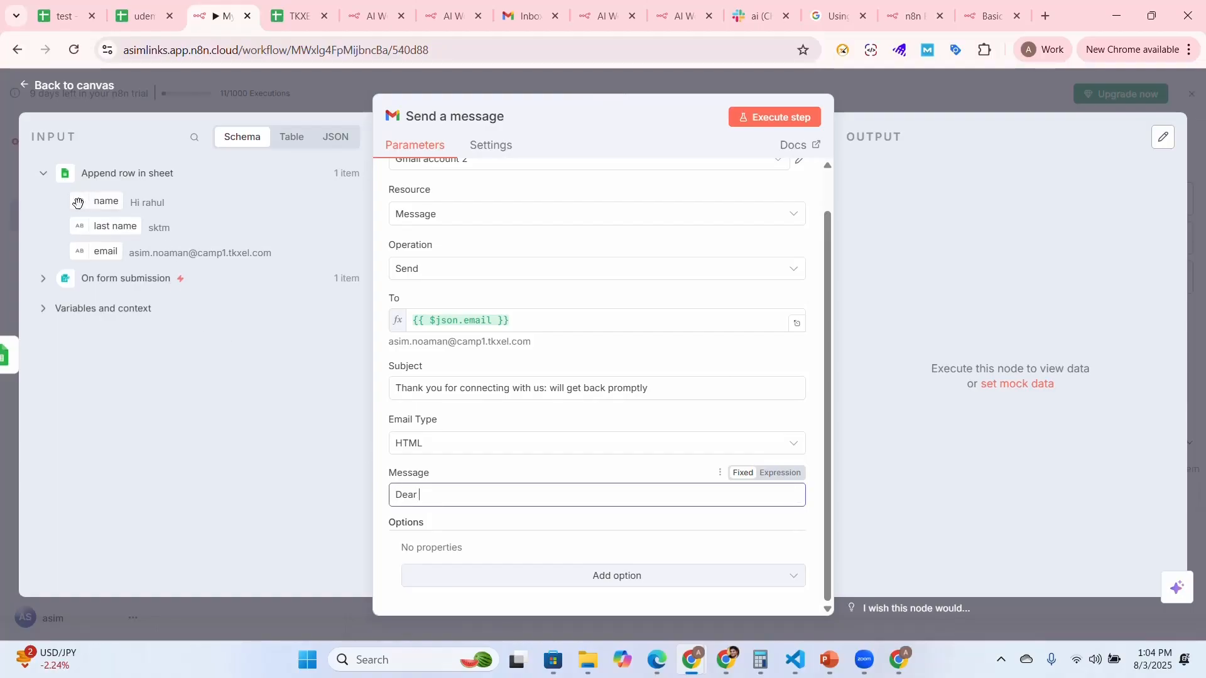
left_click_drag(94, 210, 468, 511)
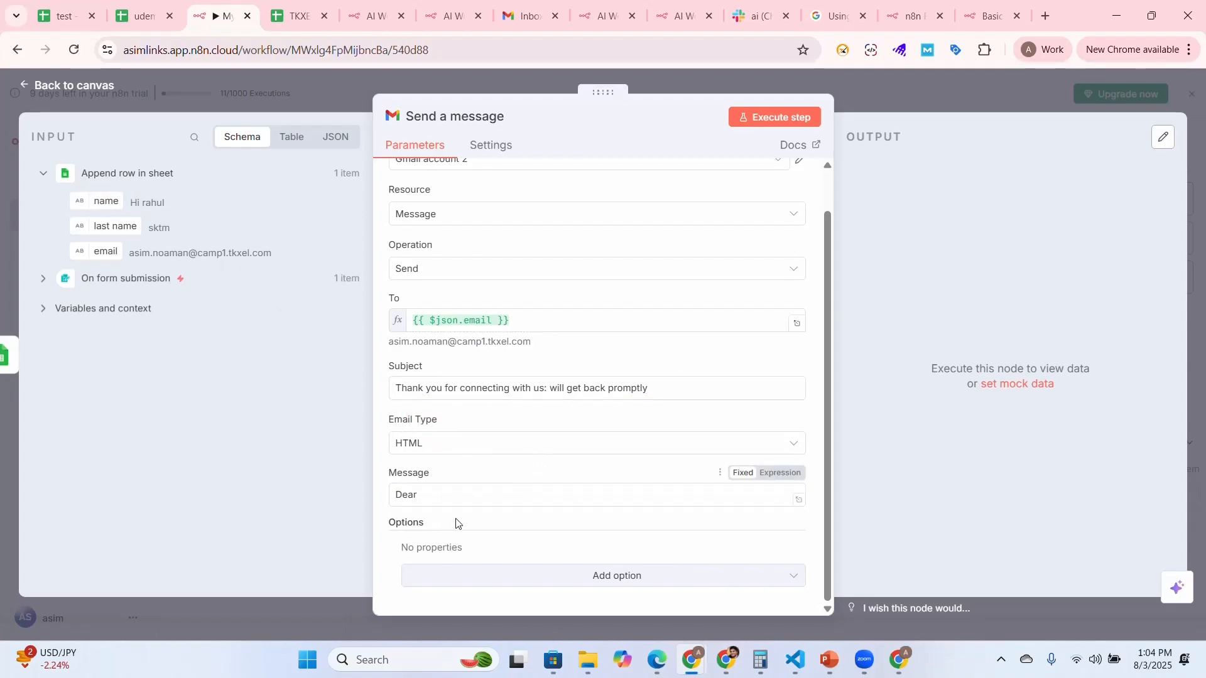
left_click(450, 494)
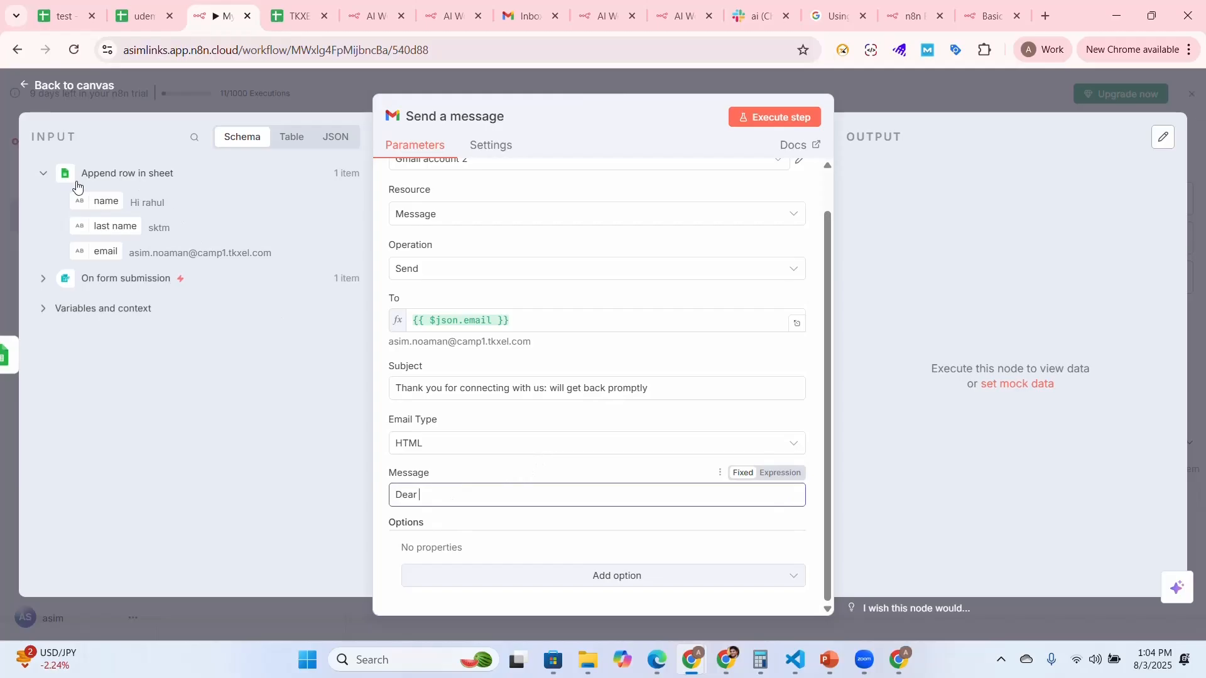
left_click_drag(95, 200, 449, 499)
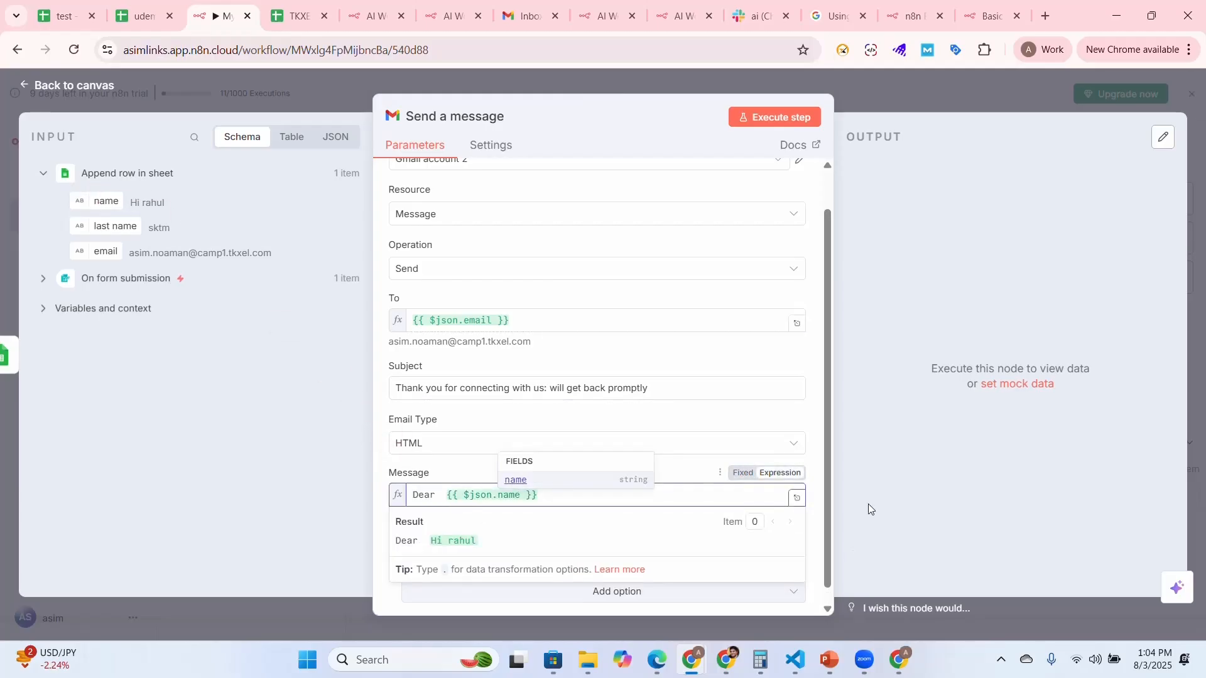
left_click_drag(829, 477, 827, 504)
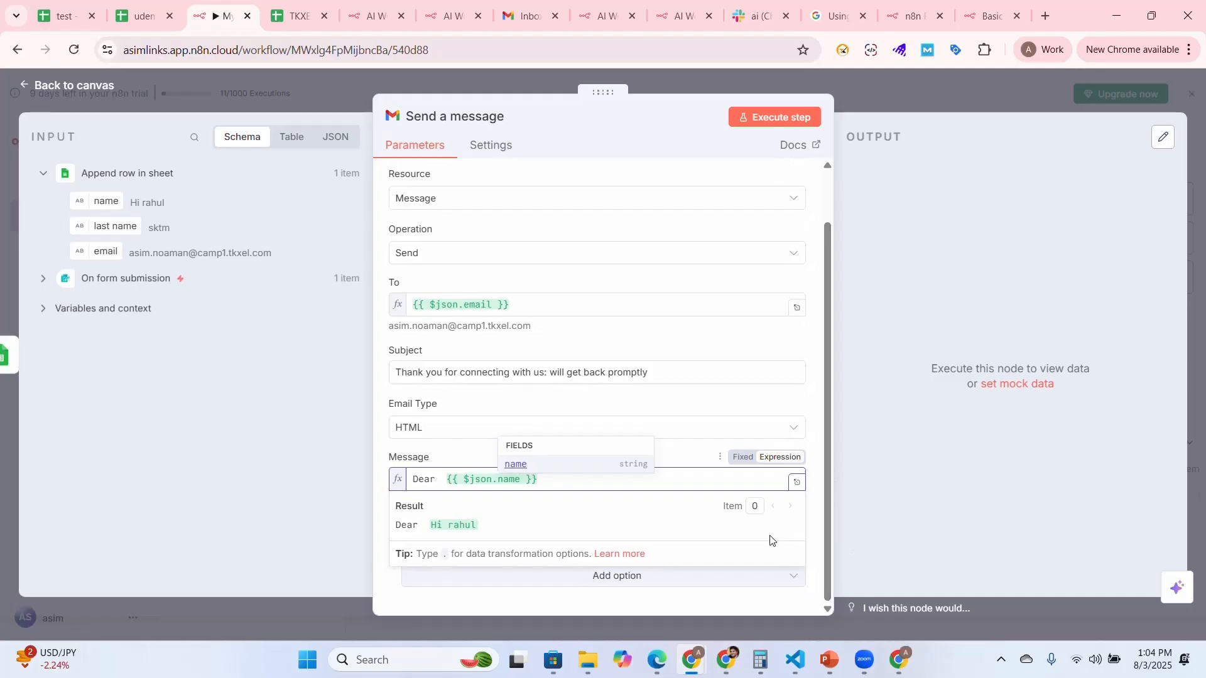
Add a comma, a blank line and "Thank you for reaching us out. our marketing team will follow up your query promotly." to the message
left_click(574, 483)
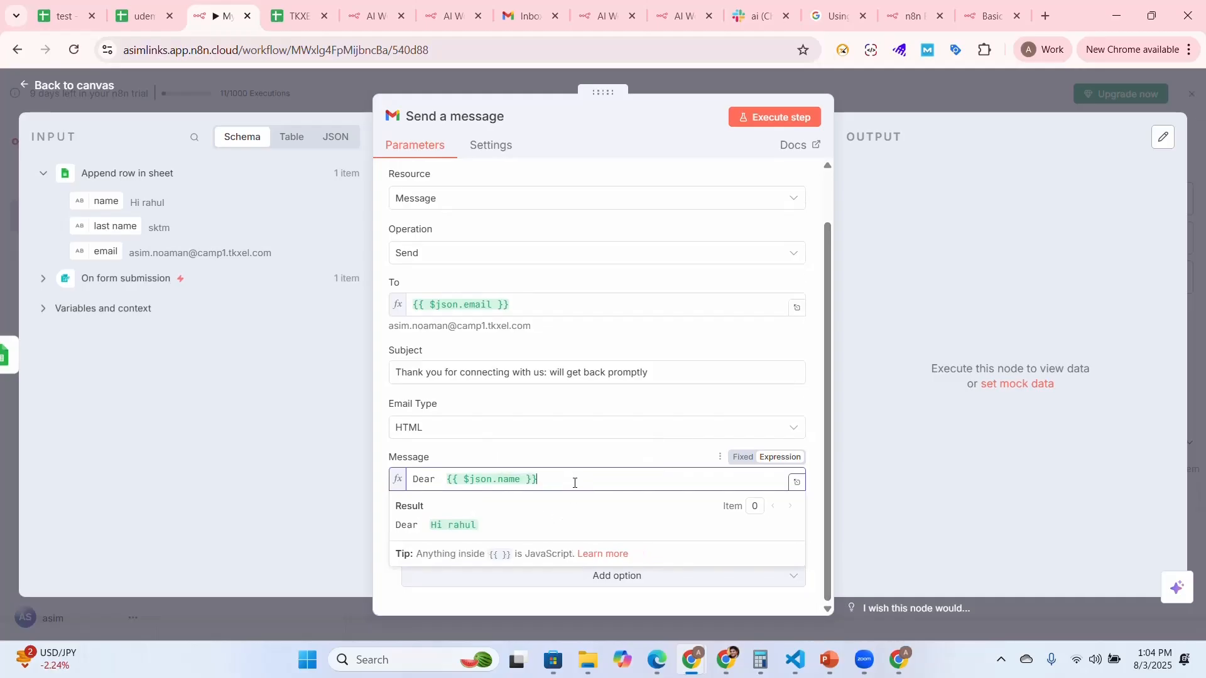
key("Return")
key("Return")
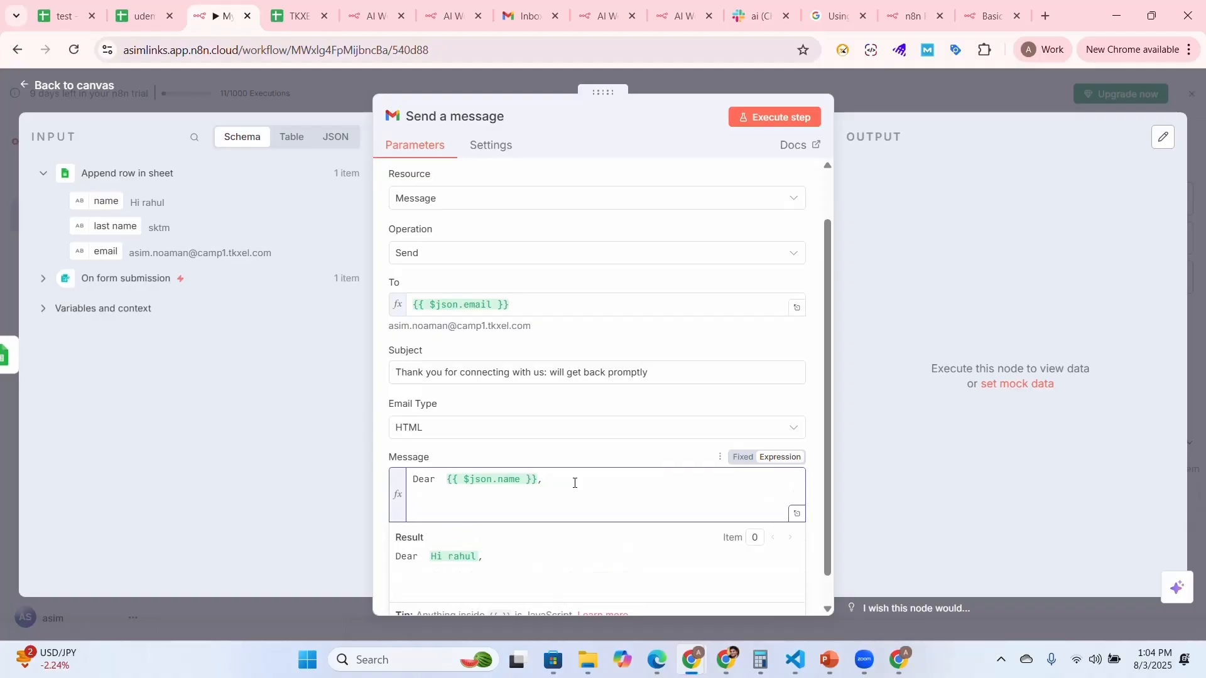
type("Thank you for reaching")
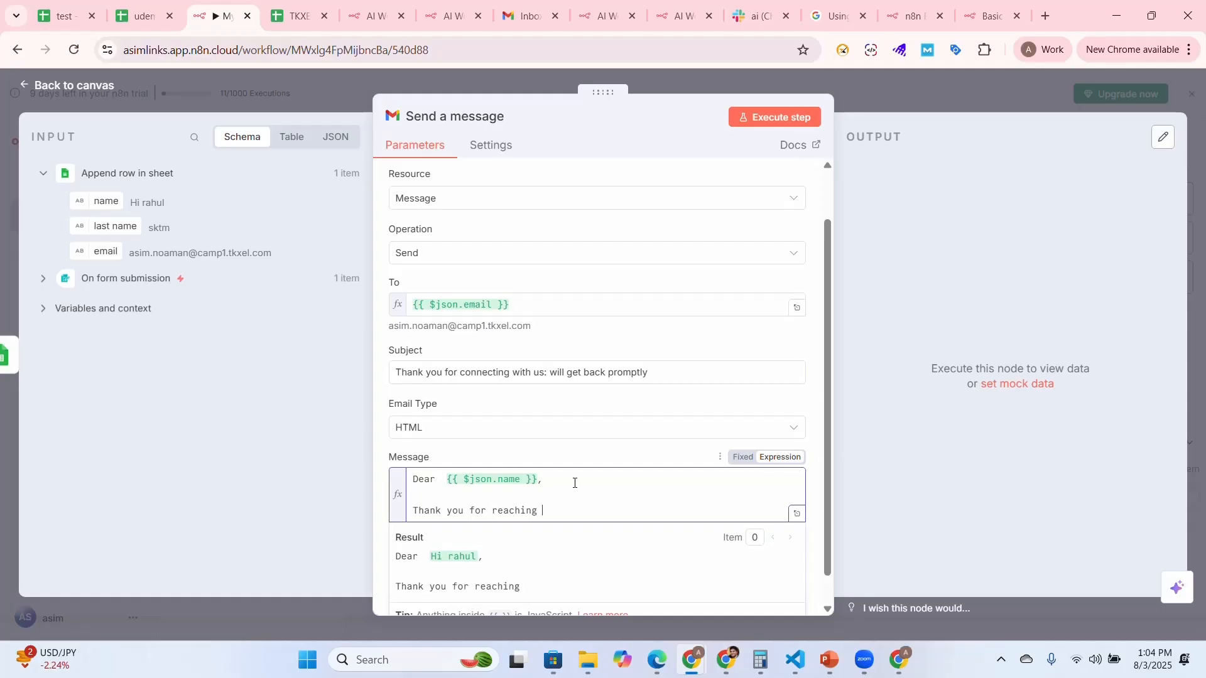
type(" us out. ")
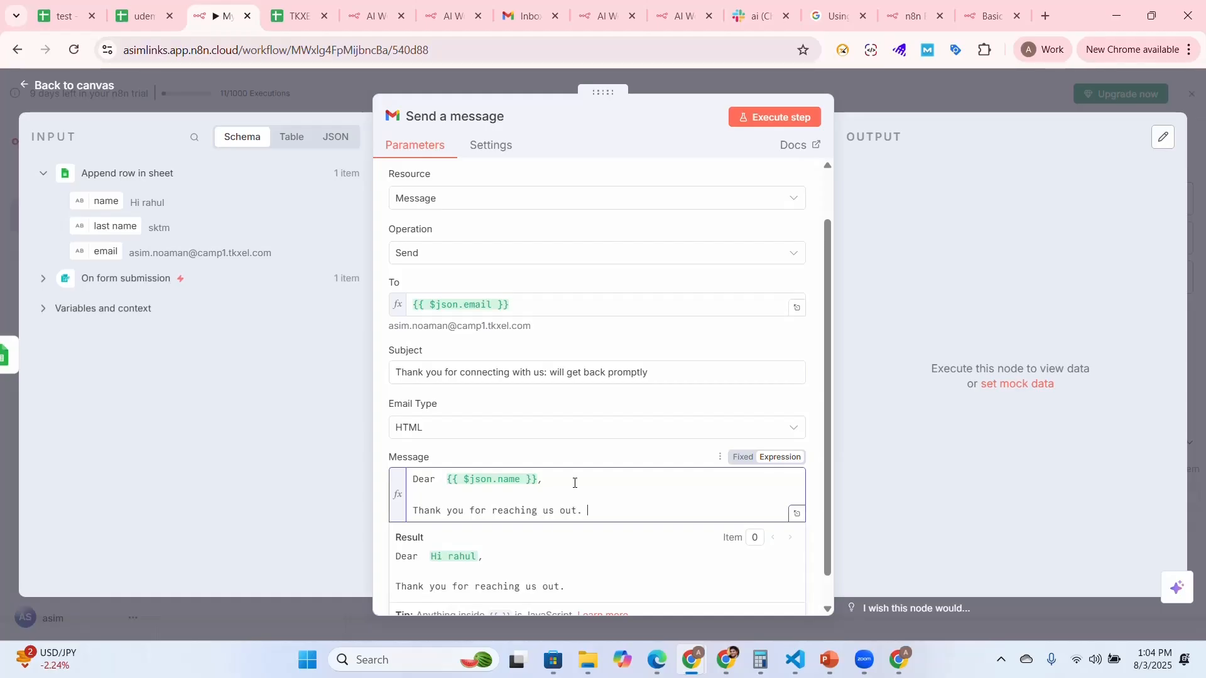
type("our marketing team")
type(" c")
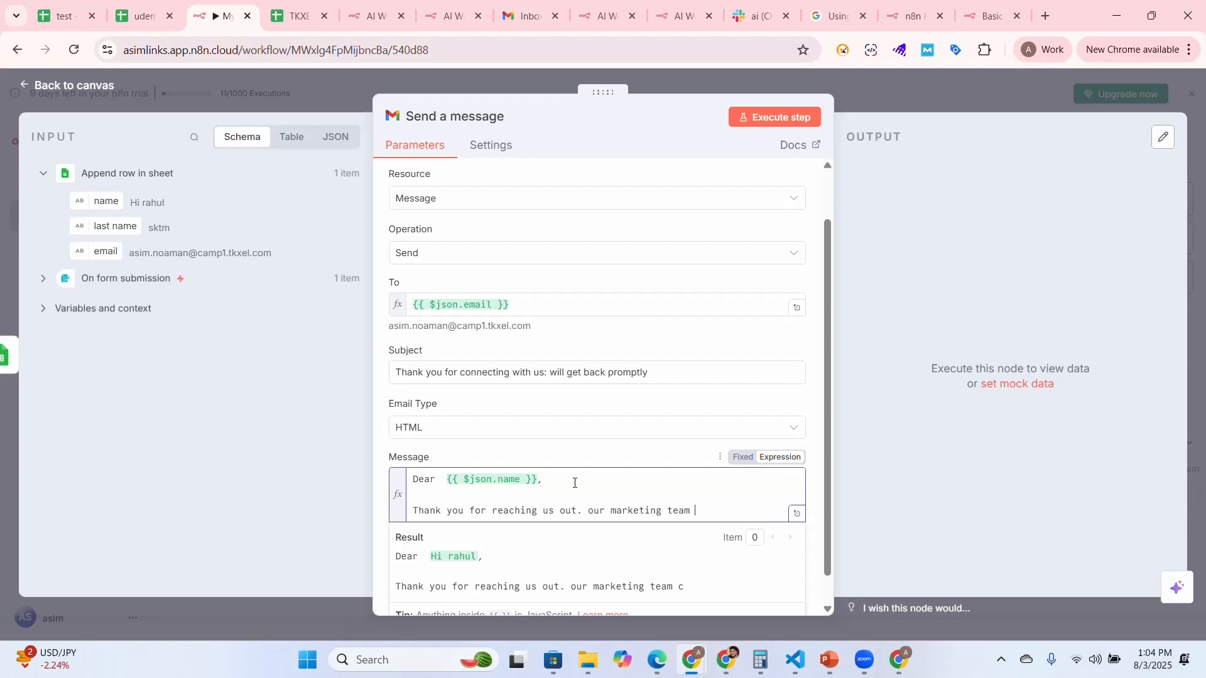
type("will folloiw")
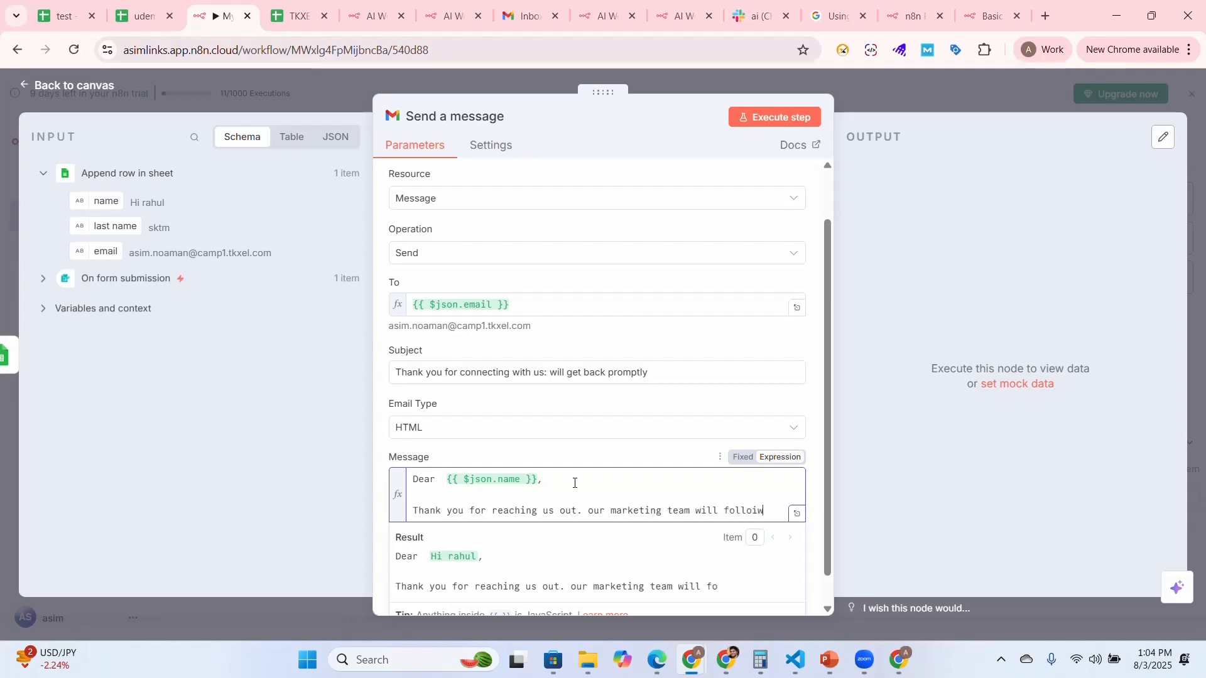
key("BackSpace")
type("w yupn")
key("BackSpace")
key("BackSpace")
key("BackSpace")
key("BackSpace")
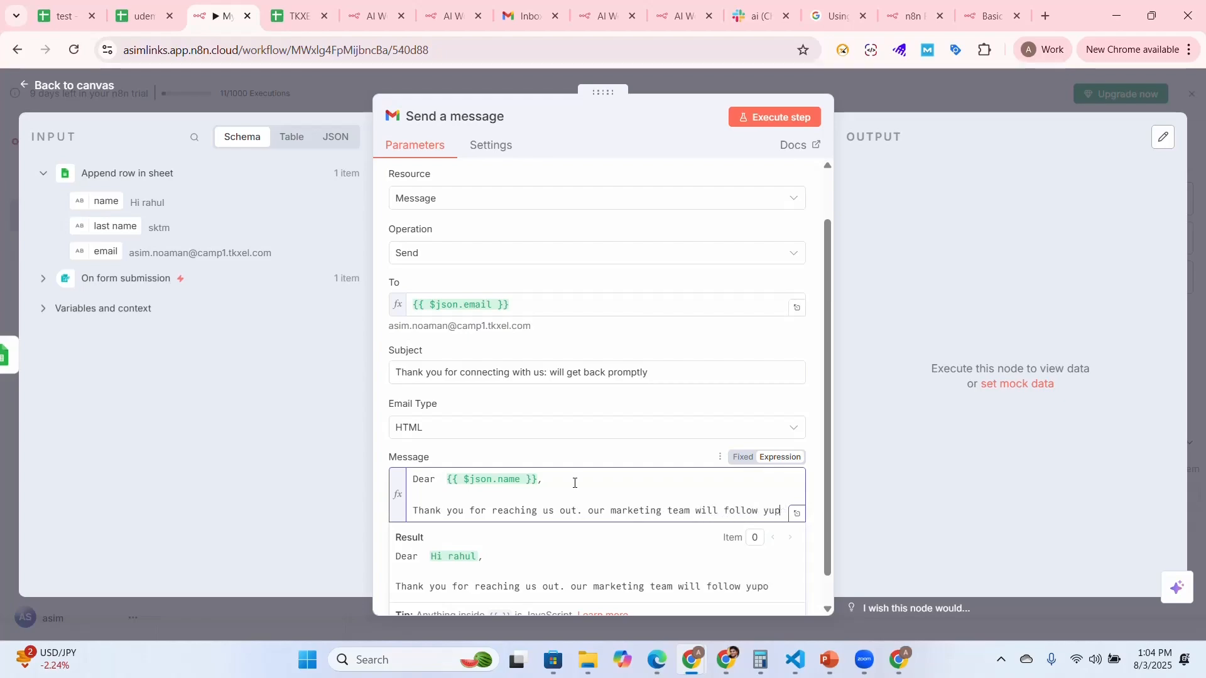
type("up your query pr")
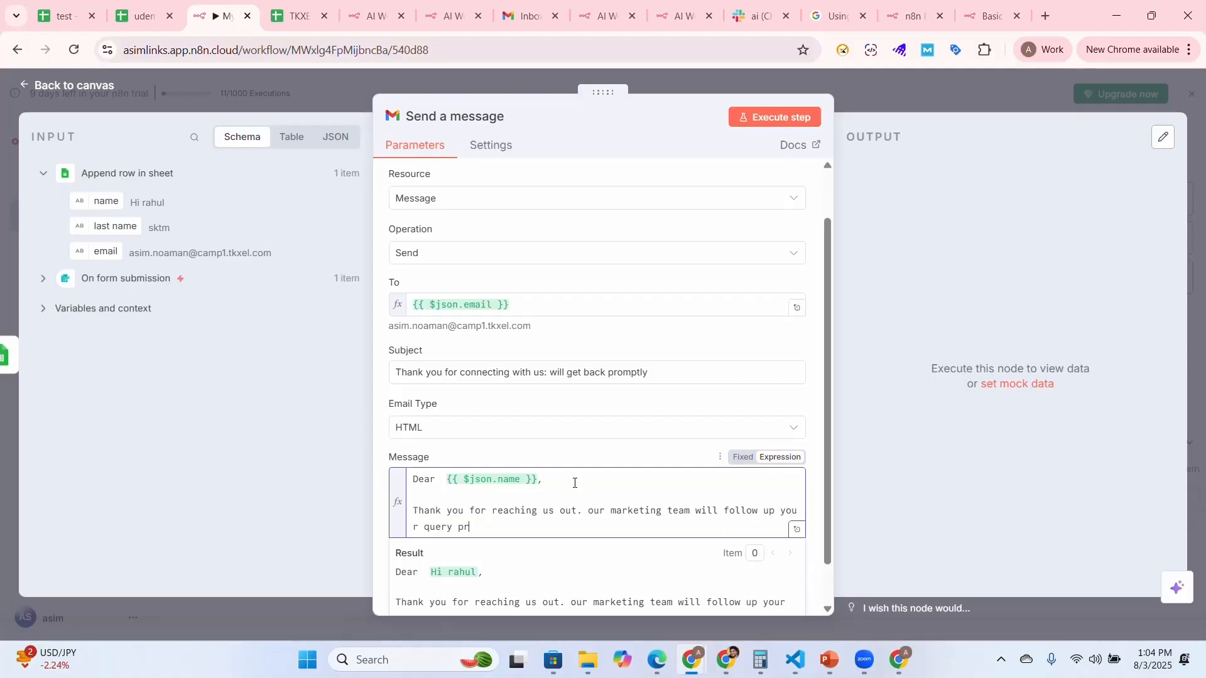
type("omotly.")
Close the message after a blank line with "Regards" and the sender's first name on the following line
key("Return")
key("Return")
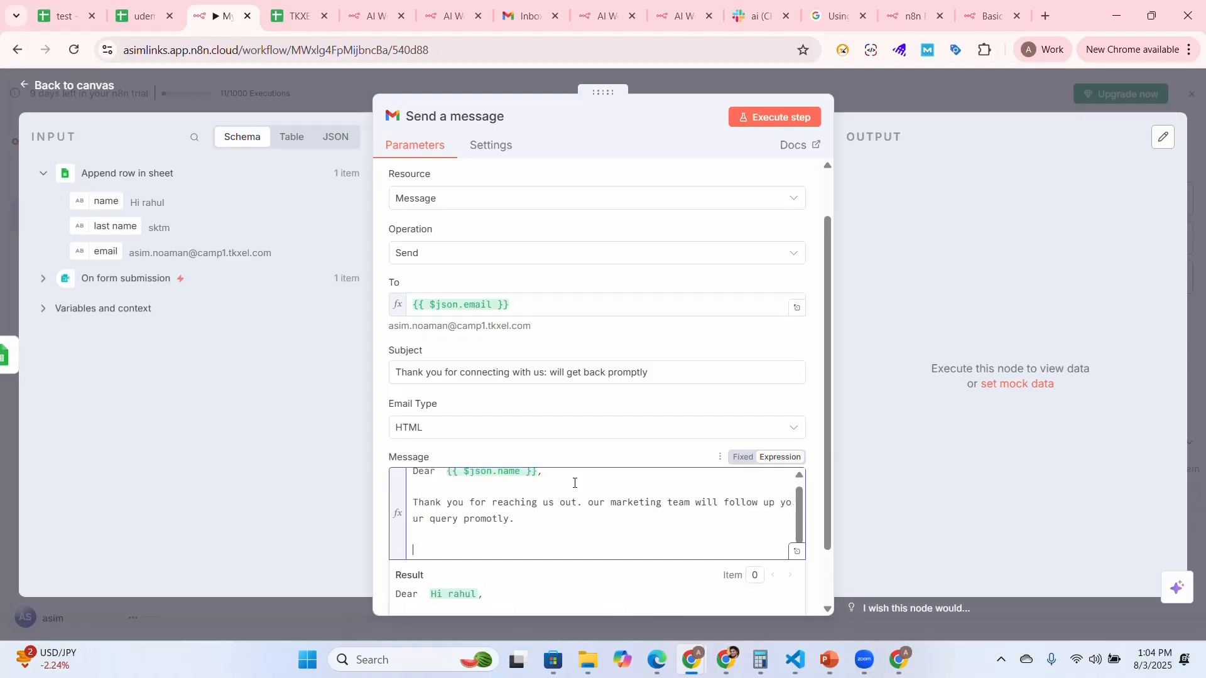
type("Regards")
key("Return")
type("A")
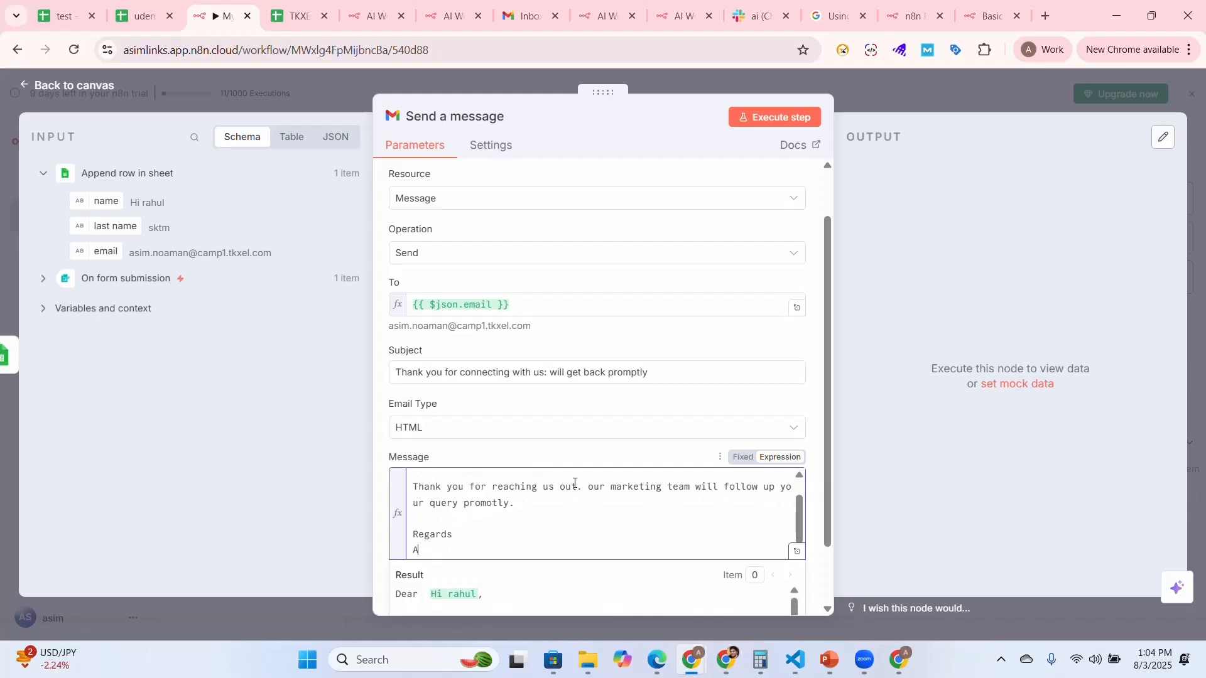
type("sim")
Review the message fields and try executing the email step with Gmail account 2
left_click_drag(827, 477, 821, 316)
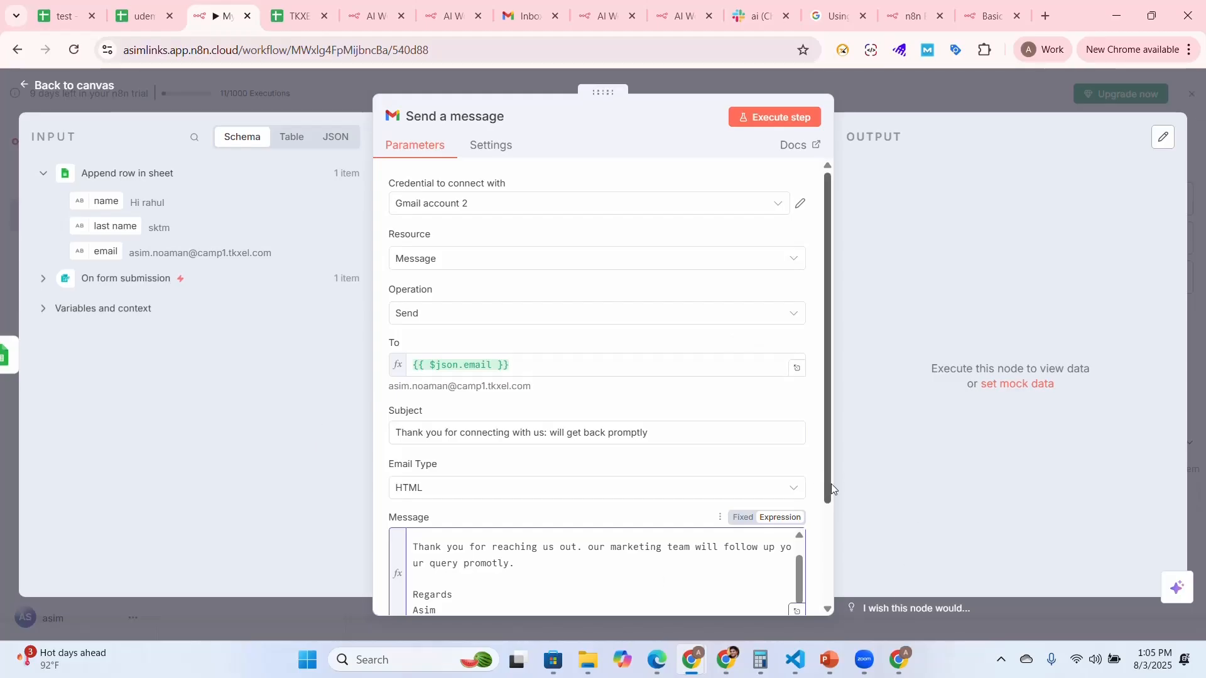
left_click_drag(828, 485, 847, 567)
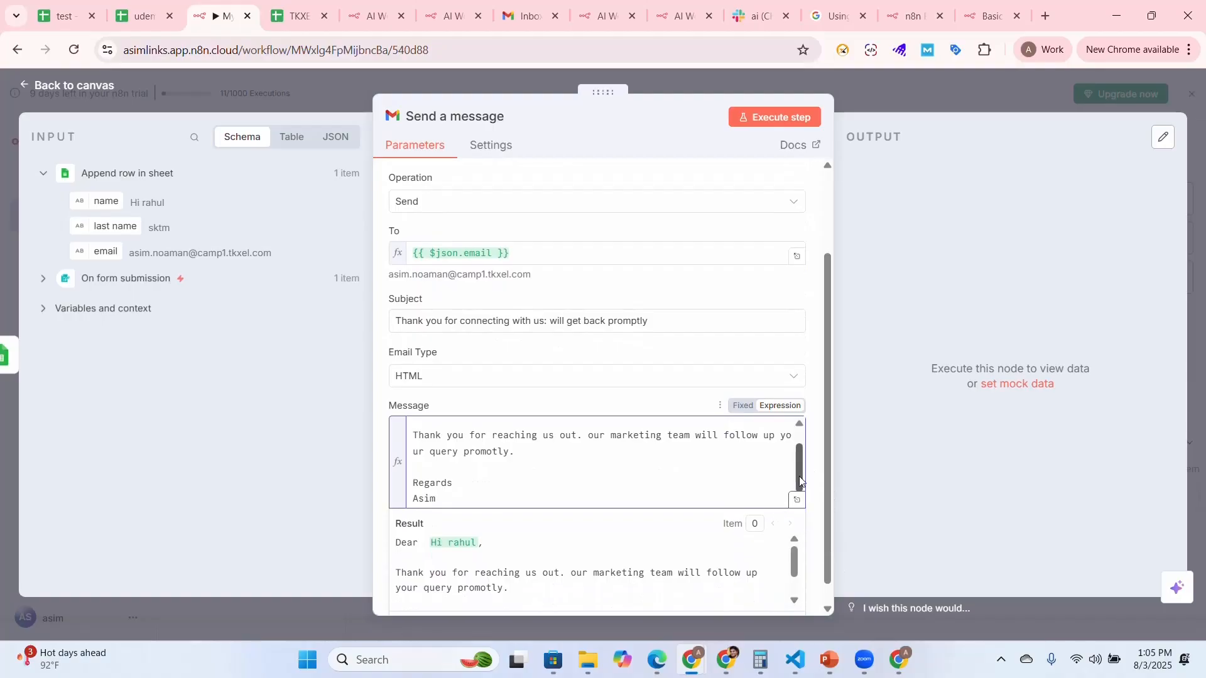
left_click_drag(799, 468, 799, 457)
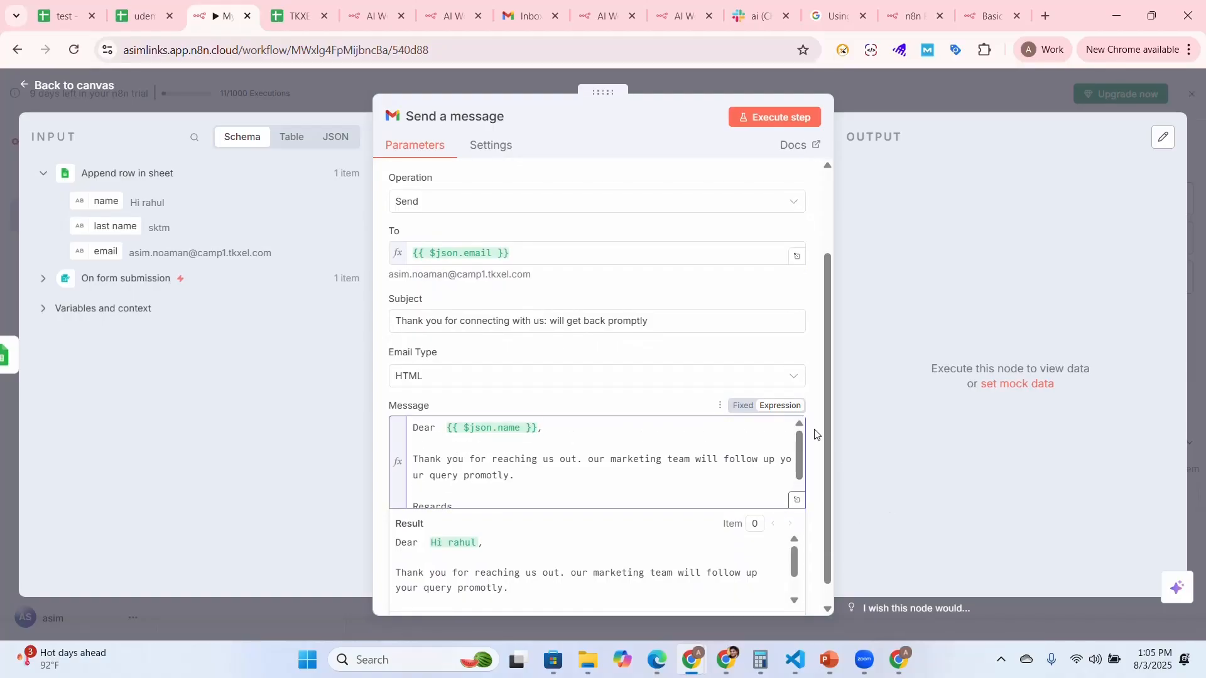
left_click_drag(827, 427, 835, 278)
left_click(767, 119)
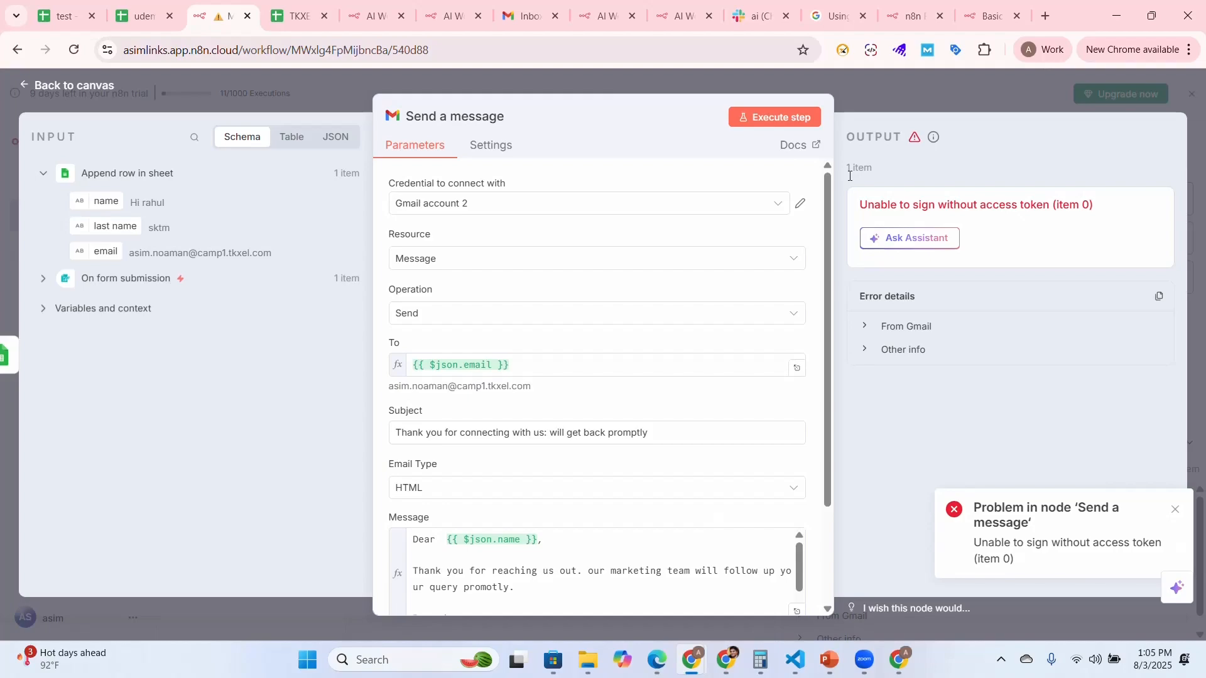
Change the email node's credential to Gmail account 3 and execute the step again
left_click(776, 207)
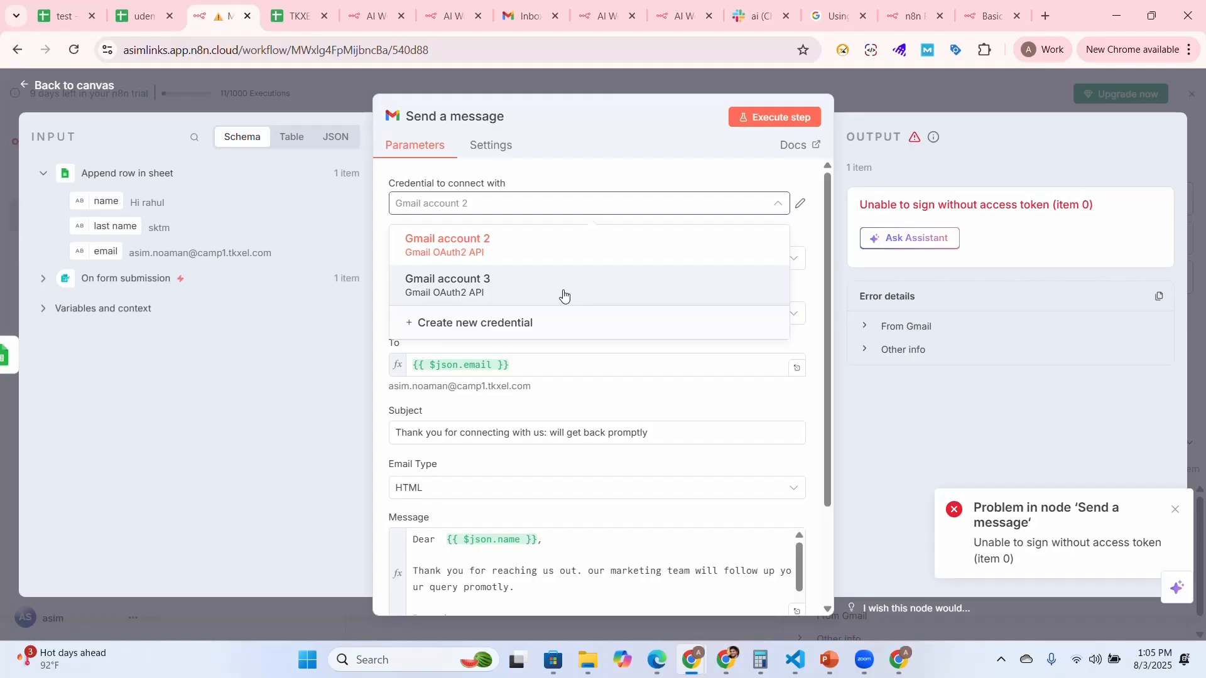
left_click(564, 295)
left_click(757, 119)
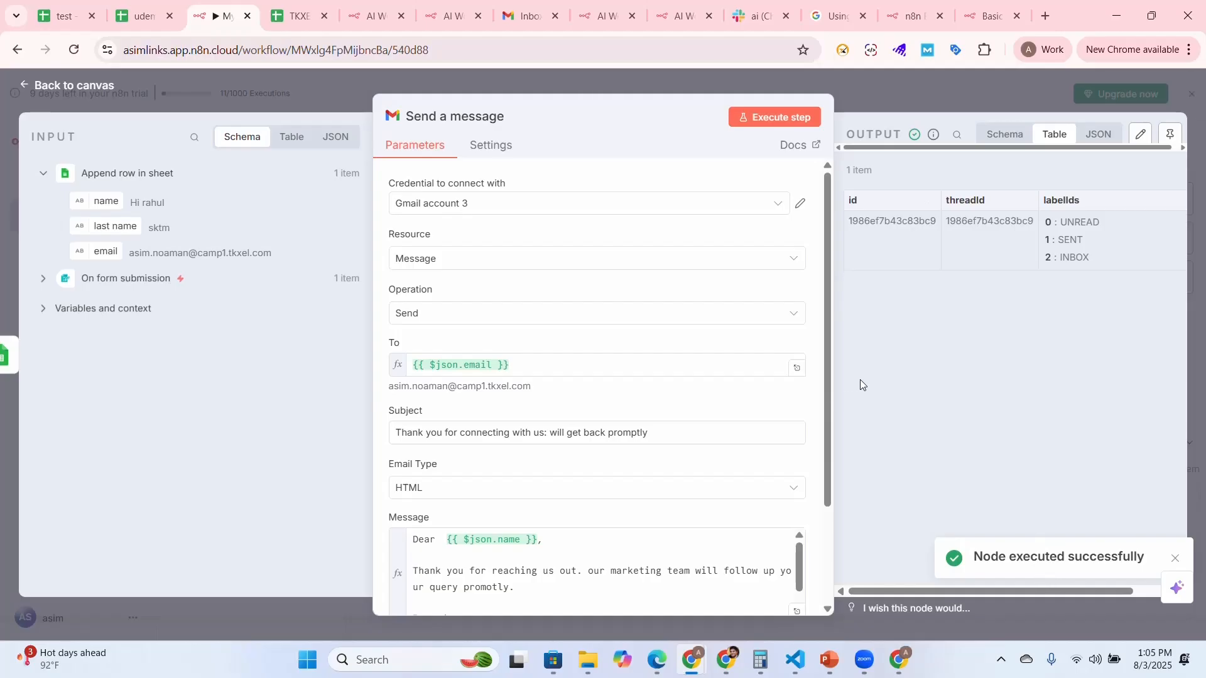
Switch to the Gmail inbox and reload it to check for the test email
left_click(536, 6)
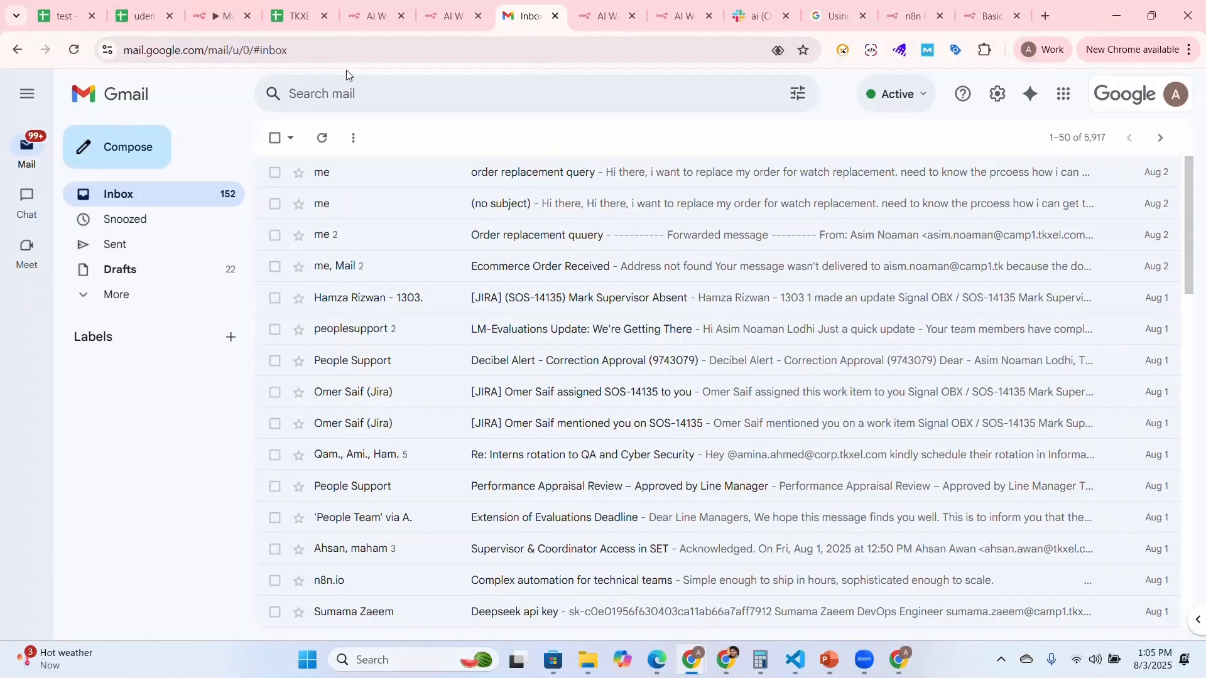
left_click(333, 55)
key("Return")
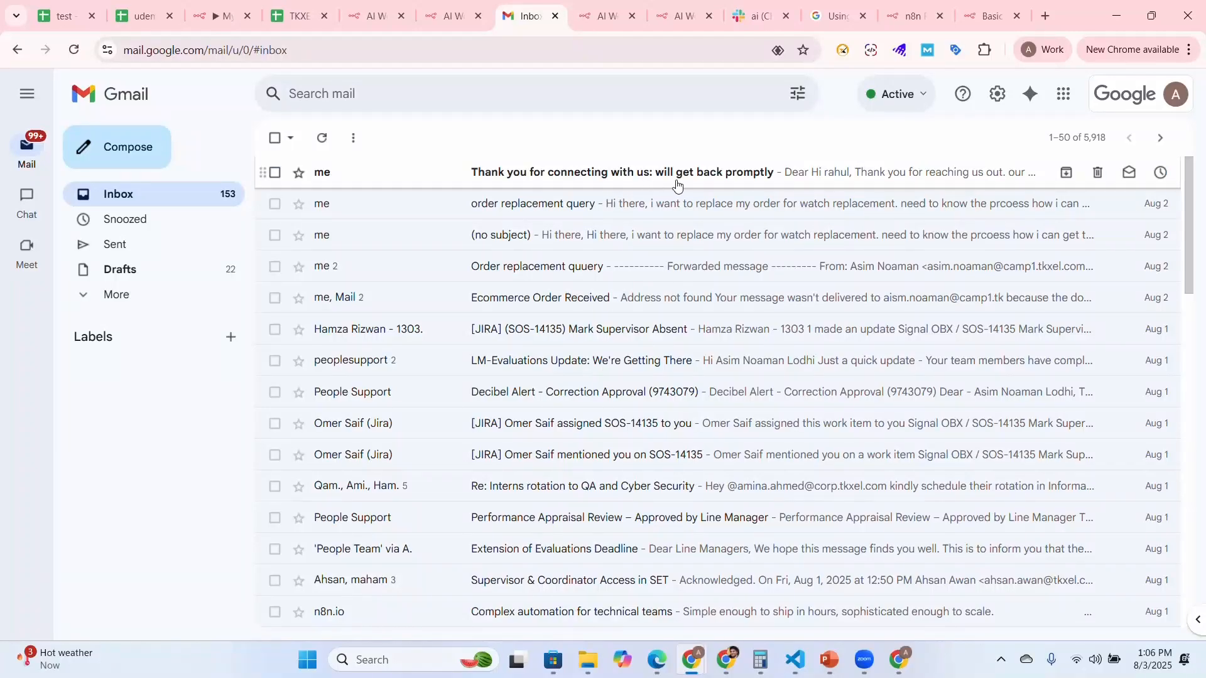
Open the received thank-you email to check its content, and return to the n8n workflow canvas
left_click(807, 182)
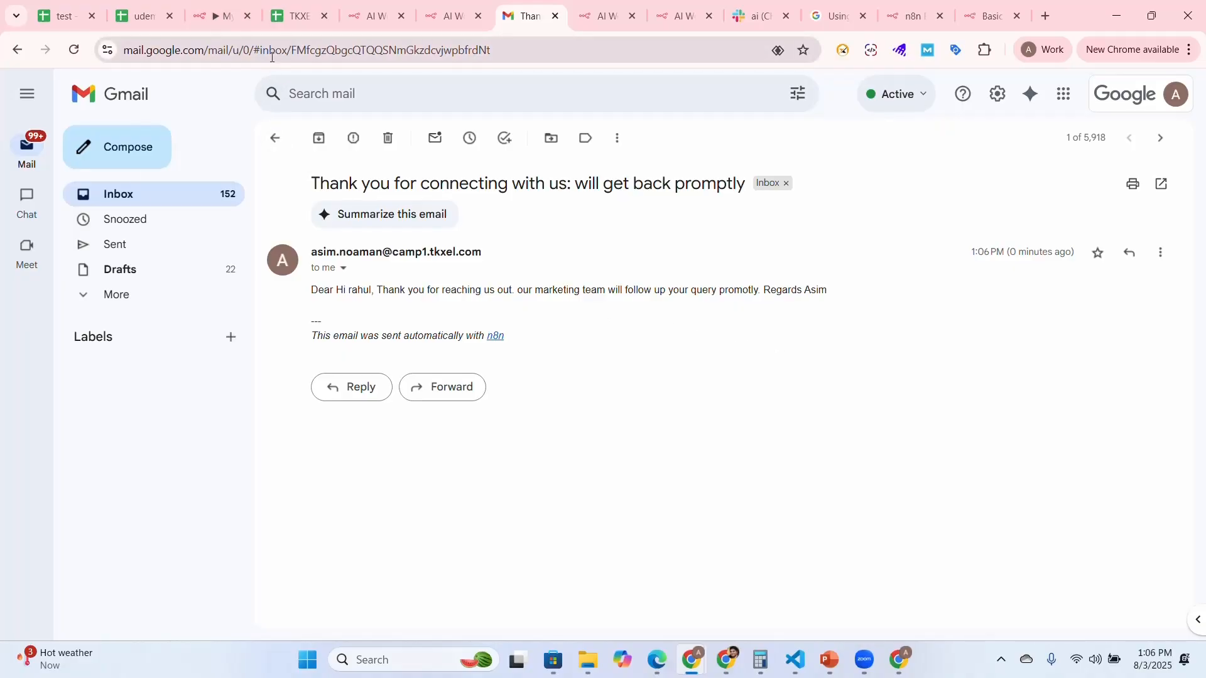
left_click(208, 18)
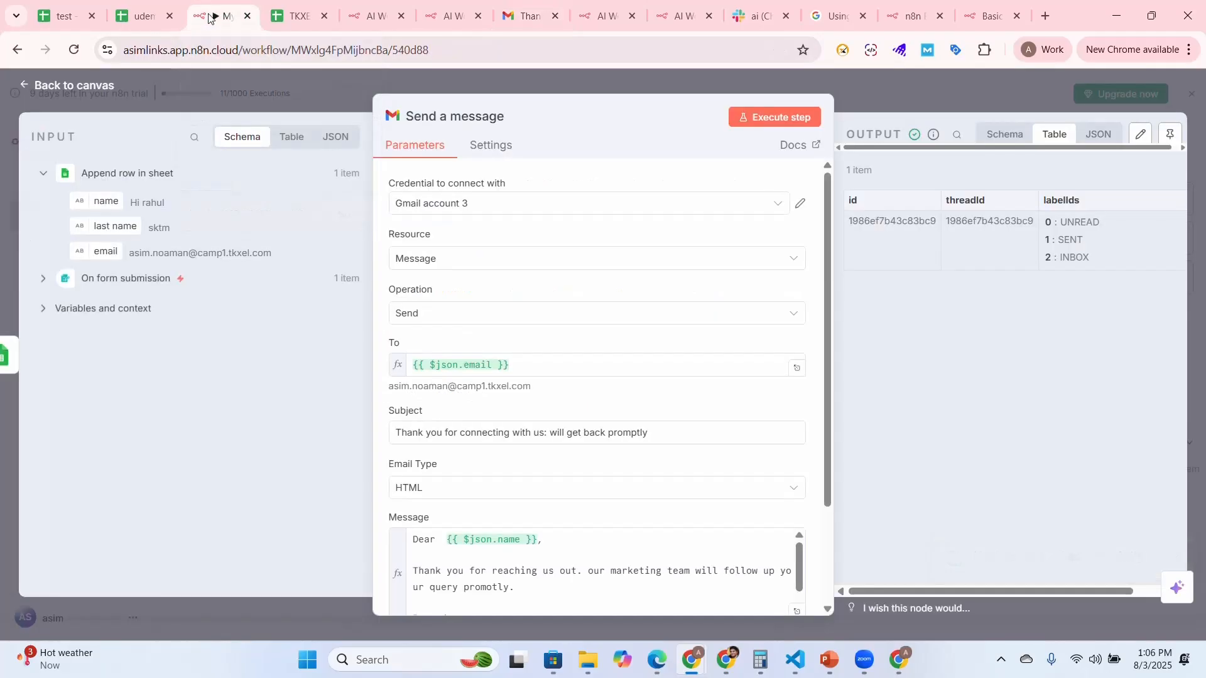
left_click(28, 86)
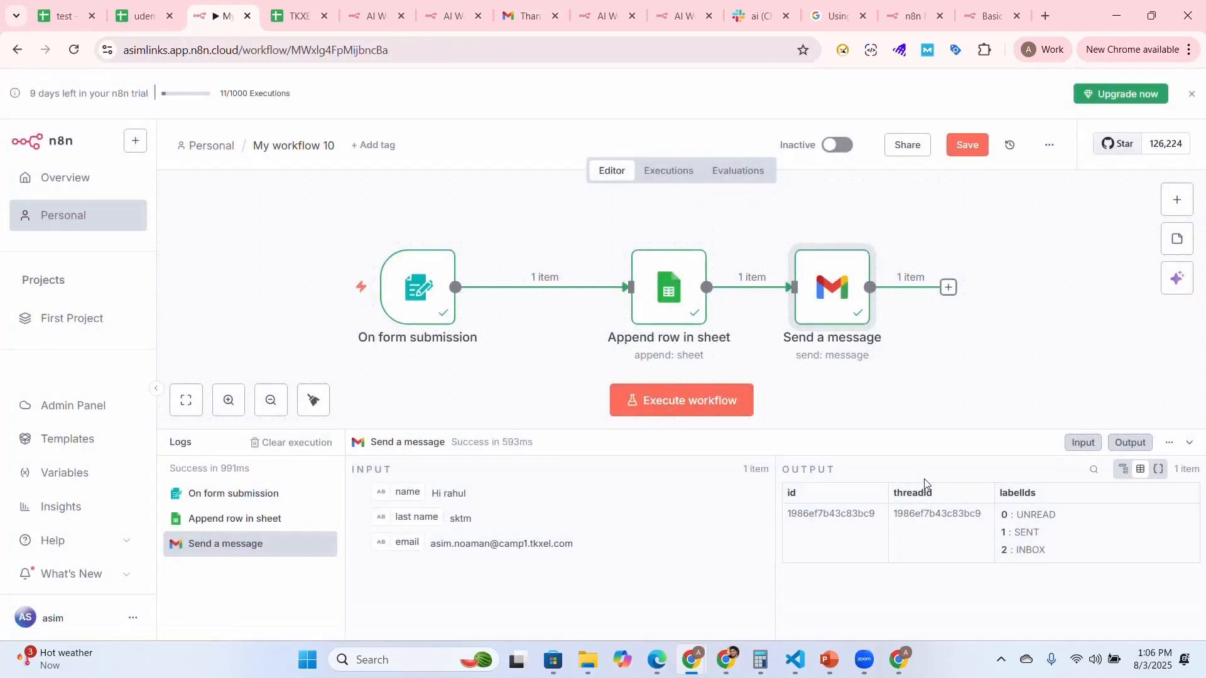
Rearrange the form, sheet and Gmail nodes on the canvas to even out their spacing and make room after the Gmail node
left_click_drag(418, 292, 368, 293)
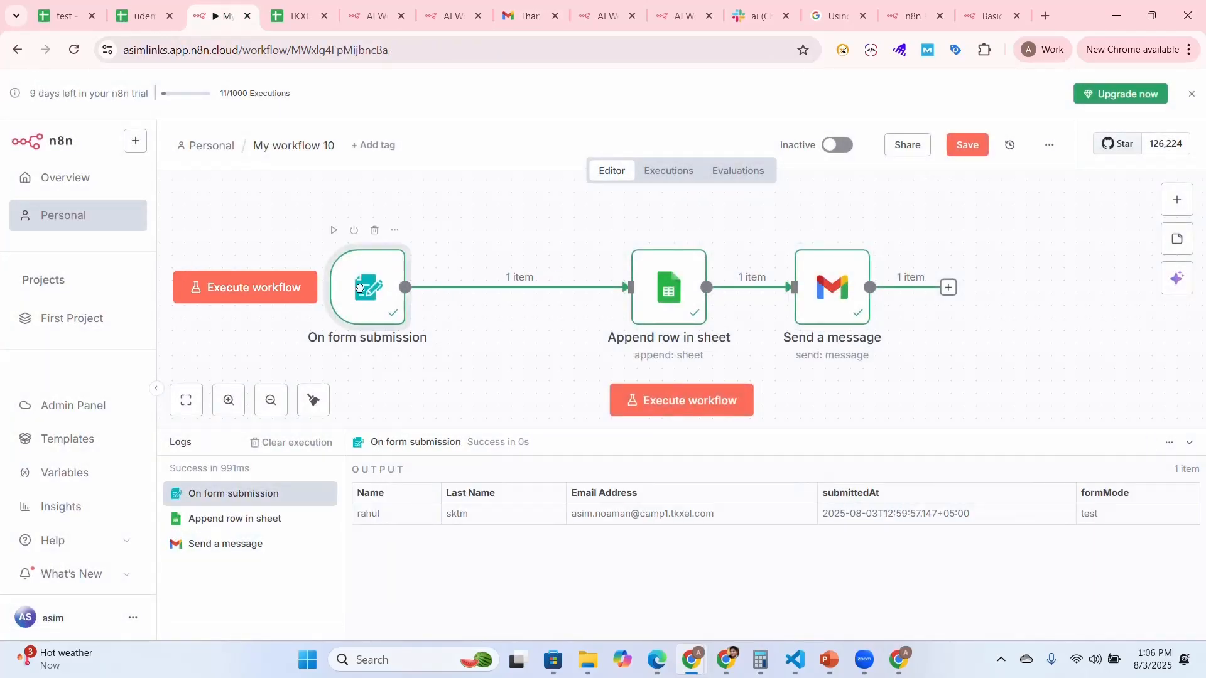
left_click_drag(667, 284, 578, 284)
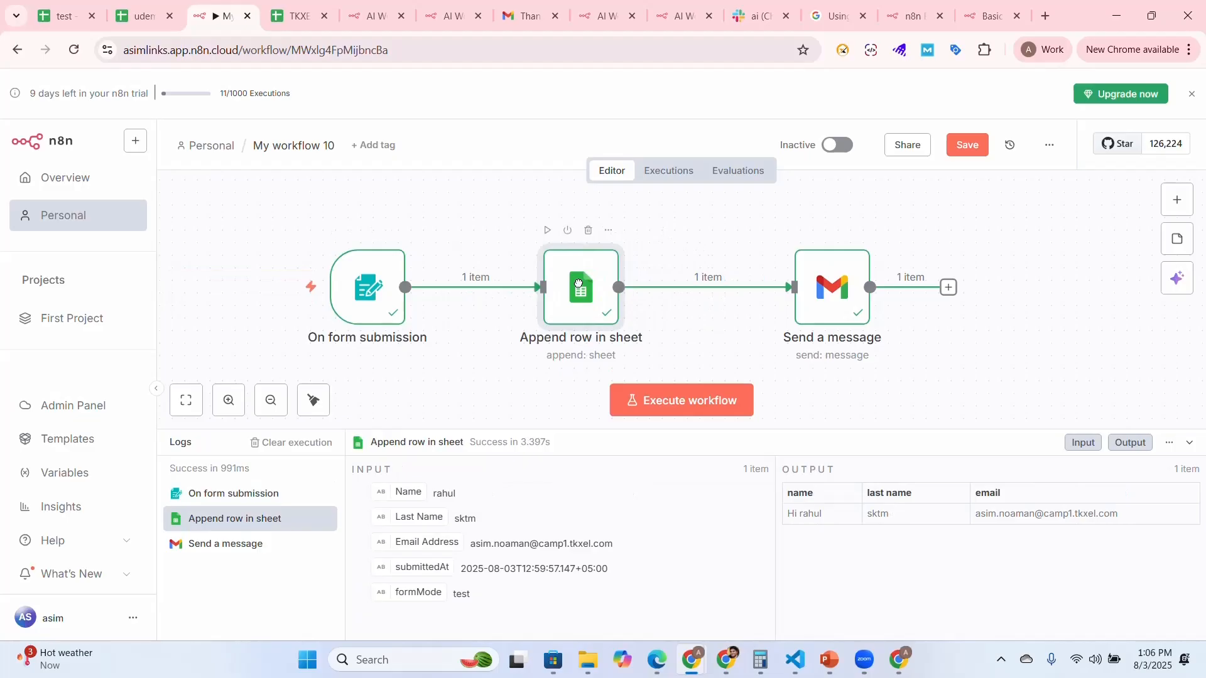
left_click(837, 313)
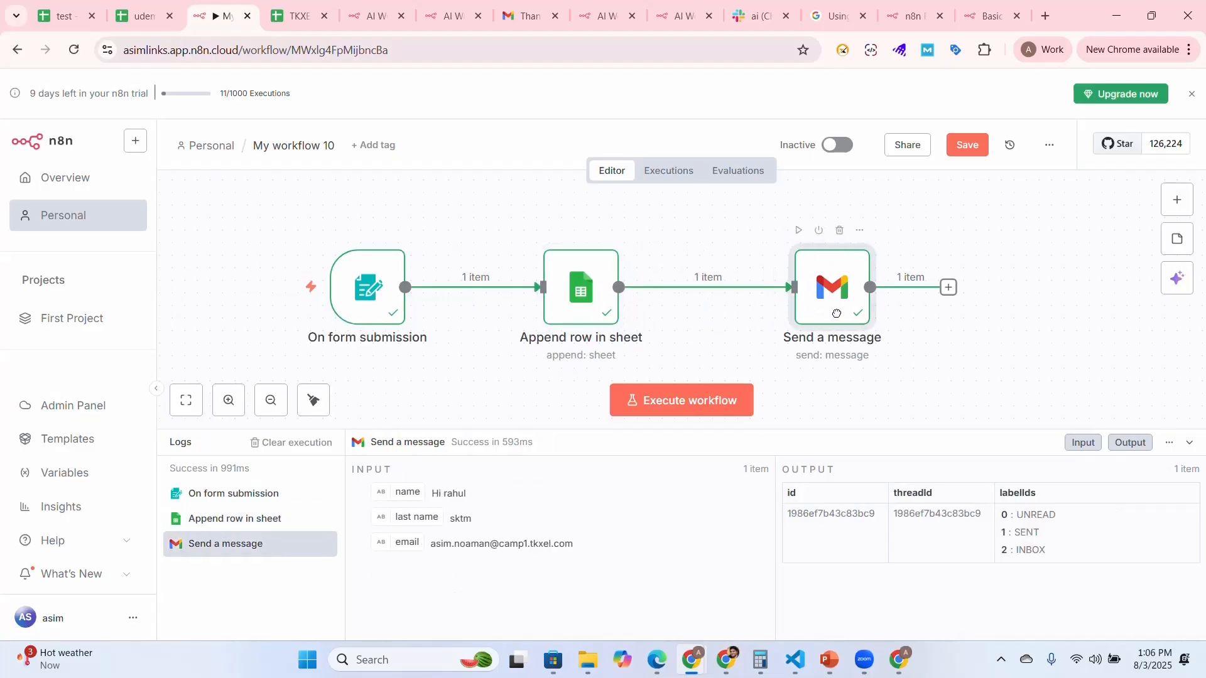
left_click_drag(836, 313, 848, 313)
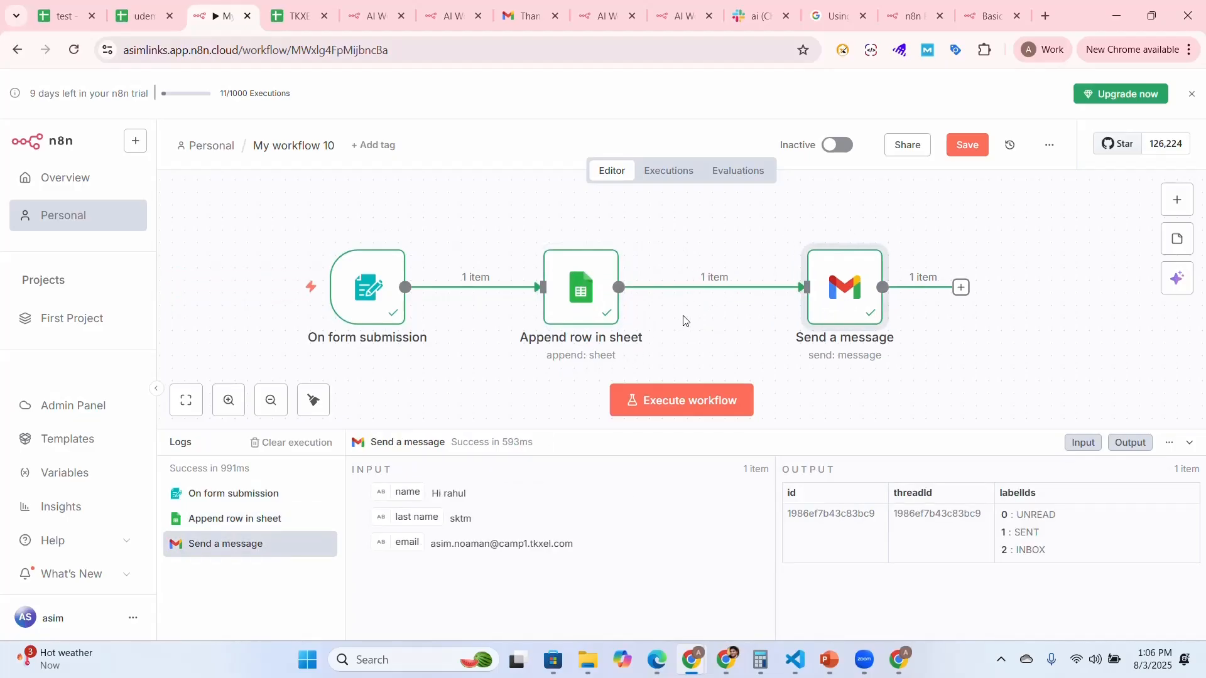
left_click_drag(591, 297, 615, 291)
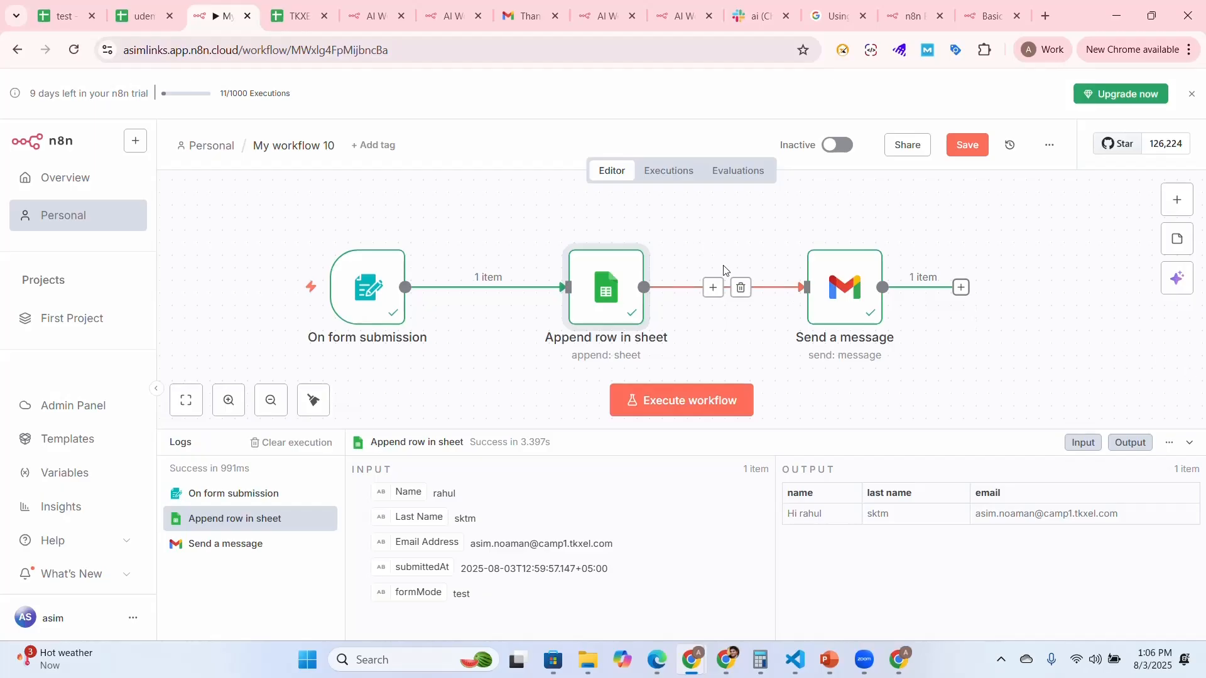
left_click_drag(837, 282, 799, 269)
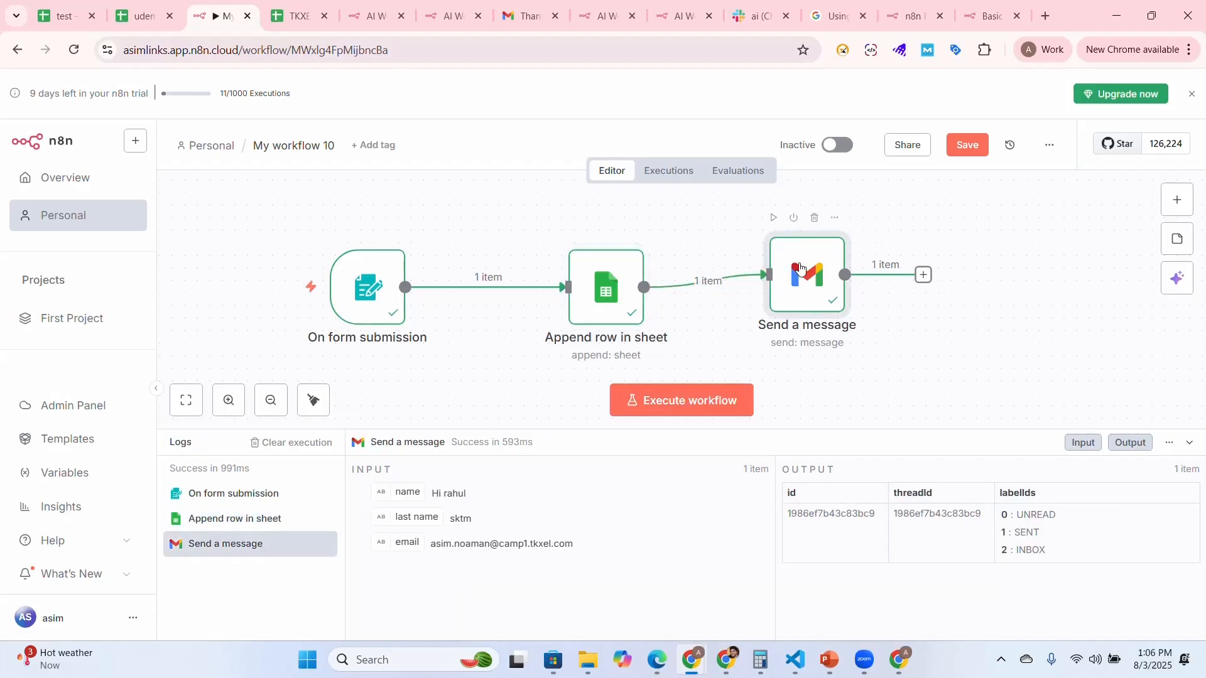
Add a Slack node with the "Send a message" action after the Gmail node
left_click(923, 274)
type("slack")
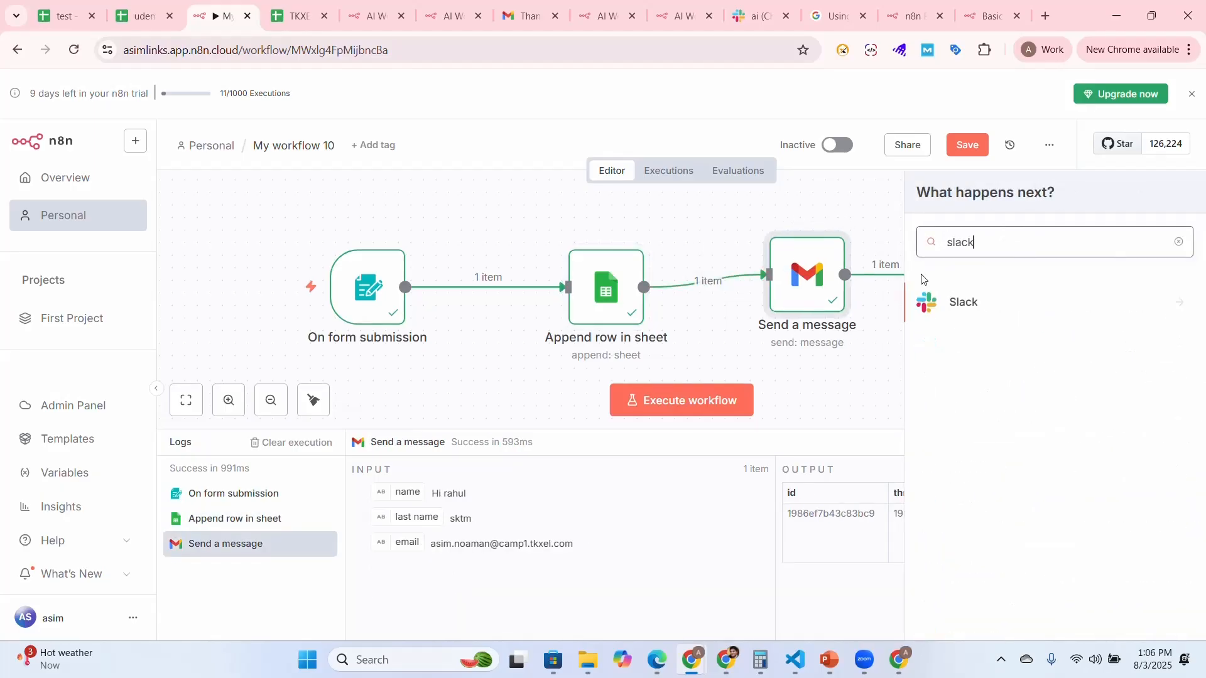
left_click(955, 306)
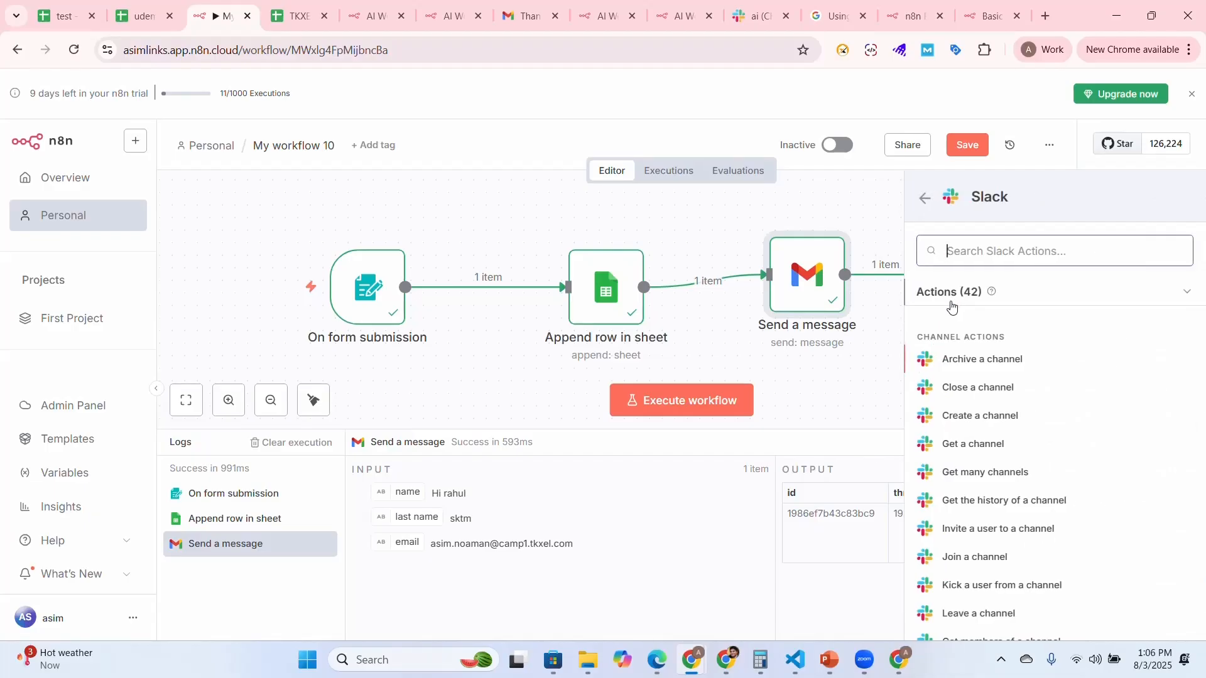
scroll(1034, 415, "down", 1)
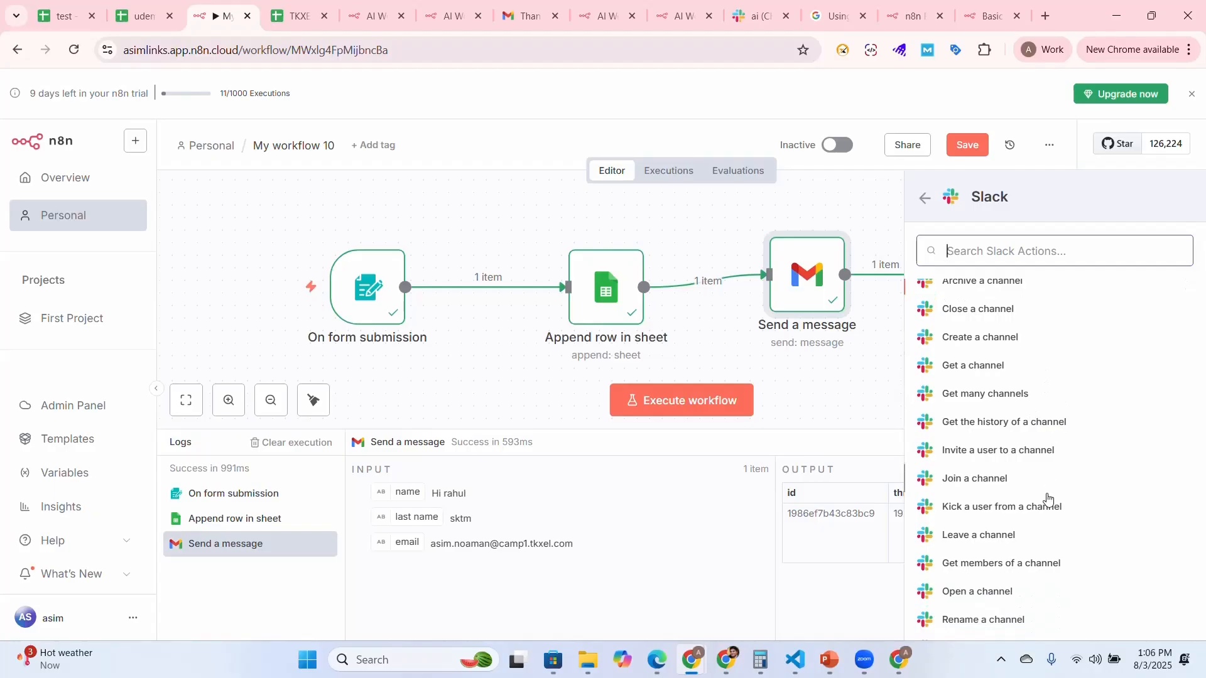
scroll(1047, 499, "down", 5)
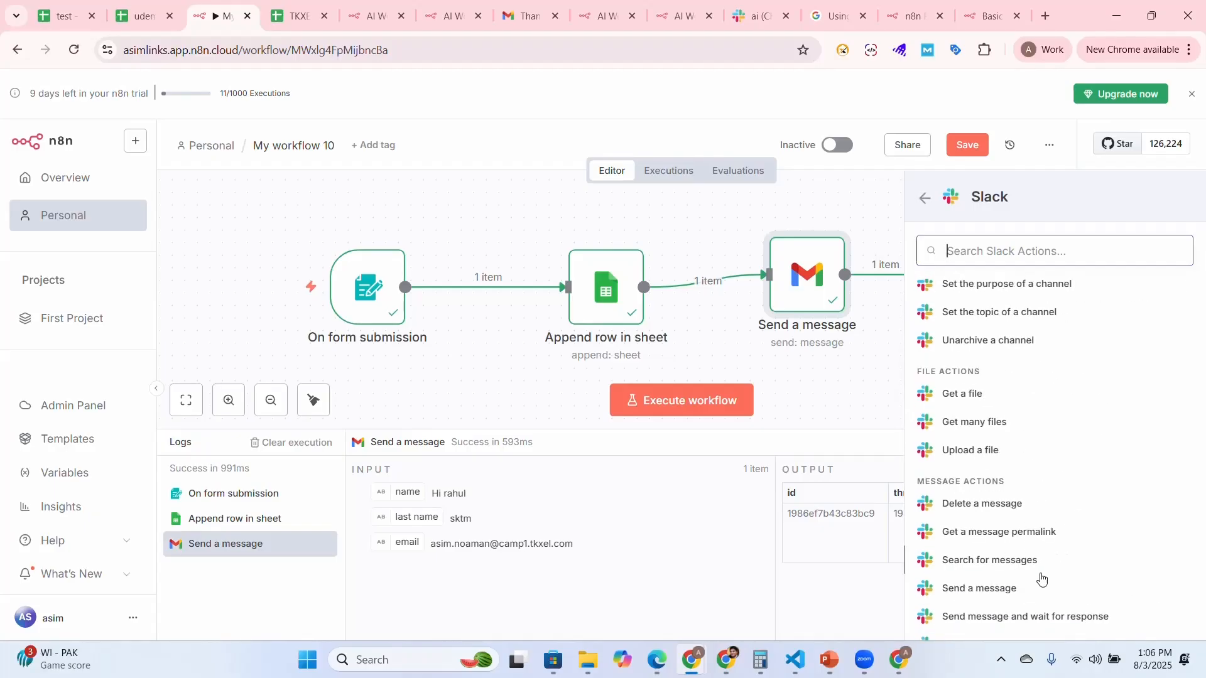
left_click(1018, 587)
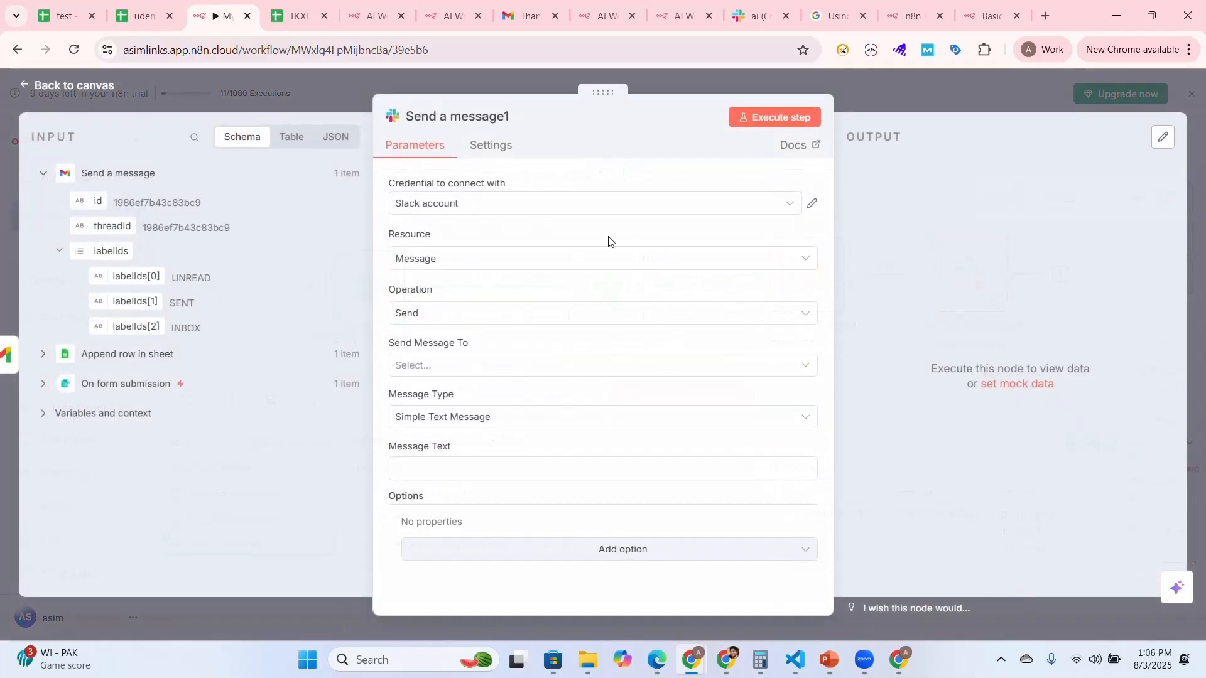
Configure the Slack node with the Slack account credential, Message resource and Send operation, sending the message to a Channel
left_click(607, 209)
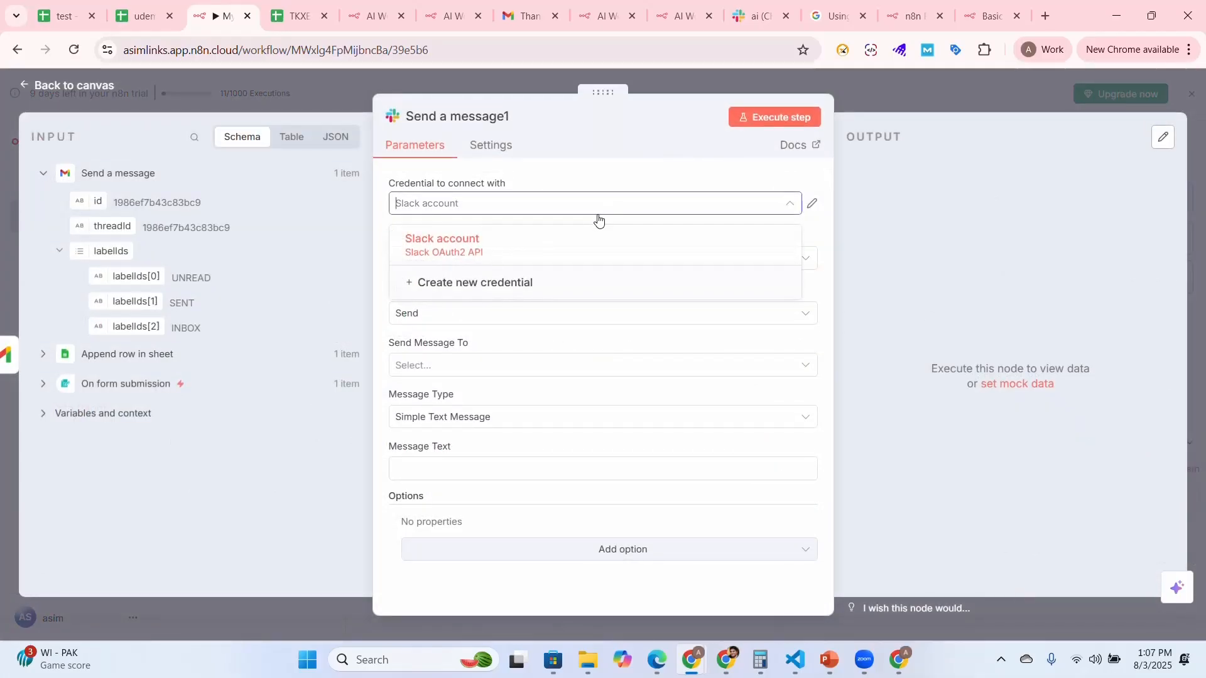
left_click(553, 243)
left_click(534, 259)
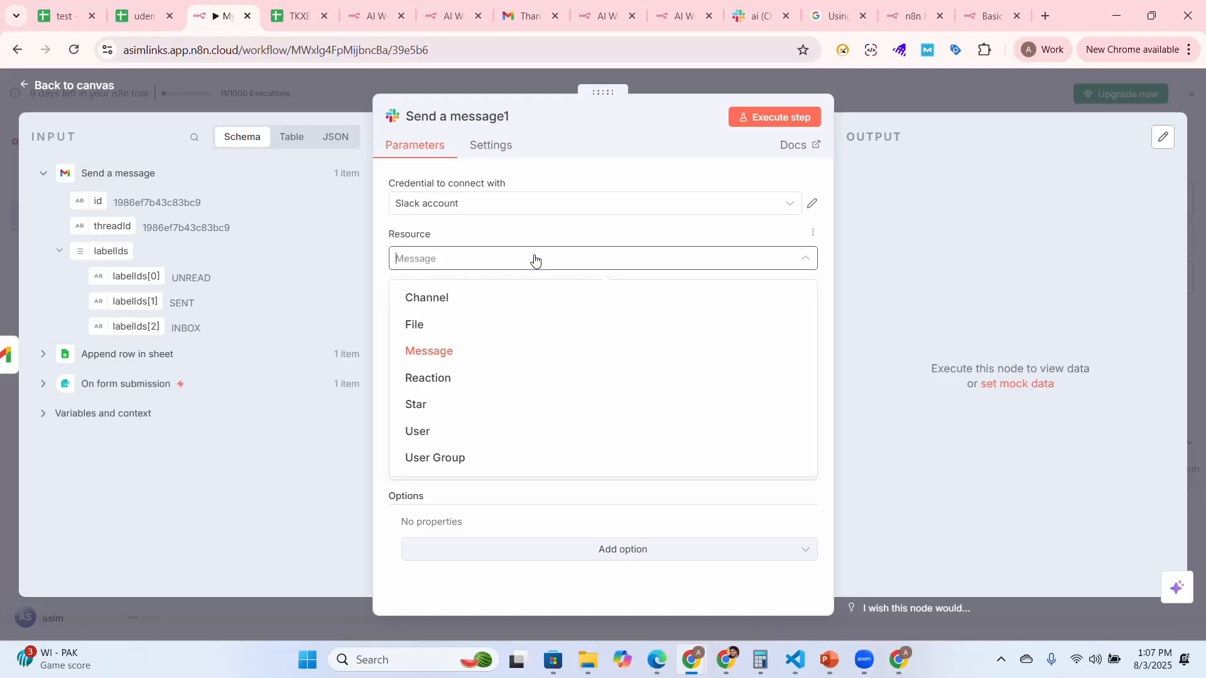
left_click(522, 352)
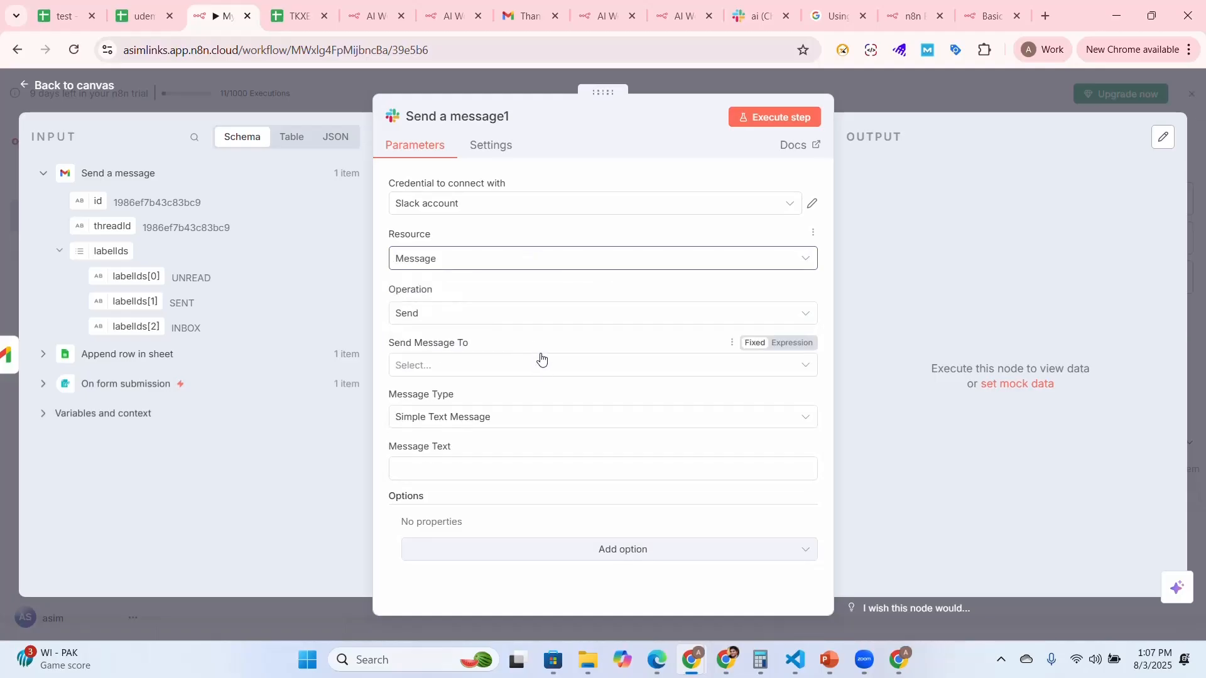
left_click(536, 319)
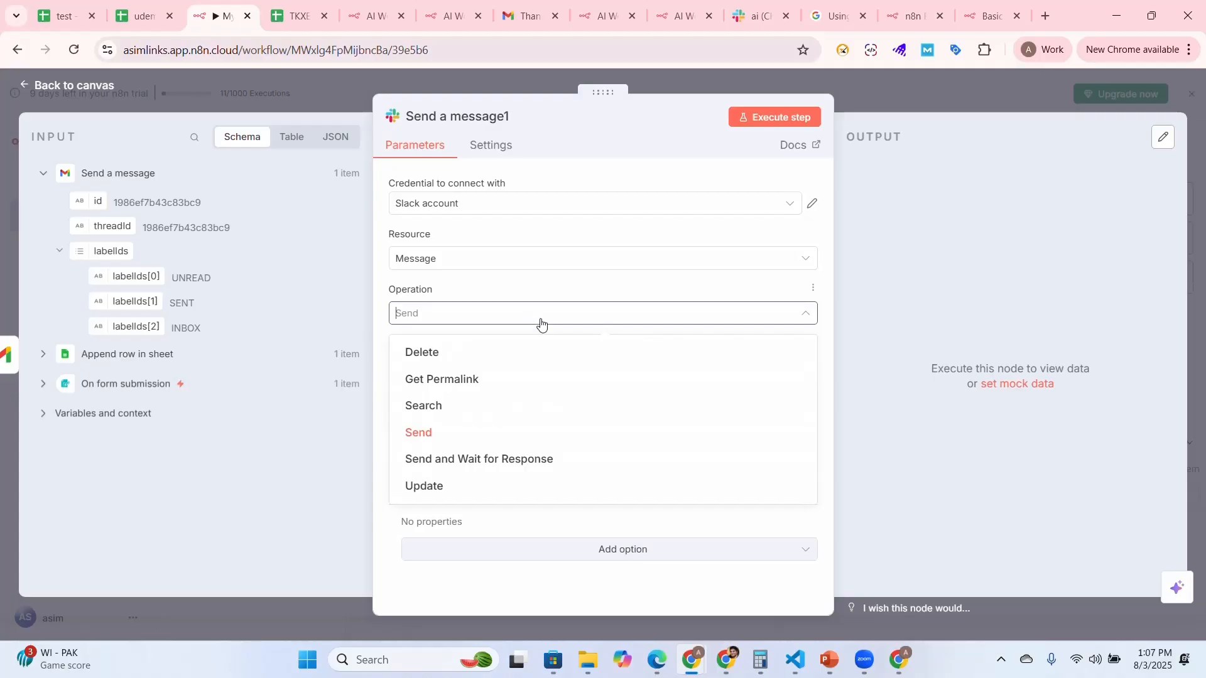
left_click(489, 442)
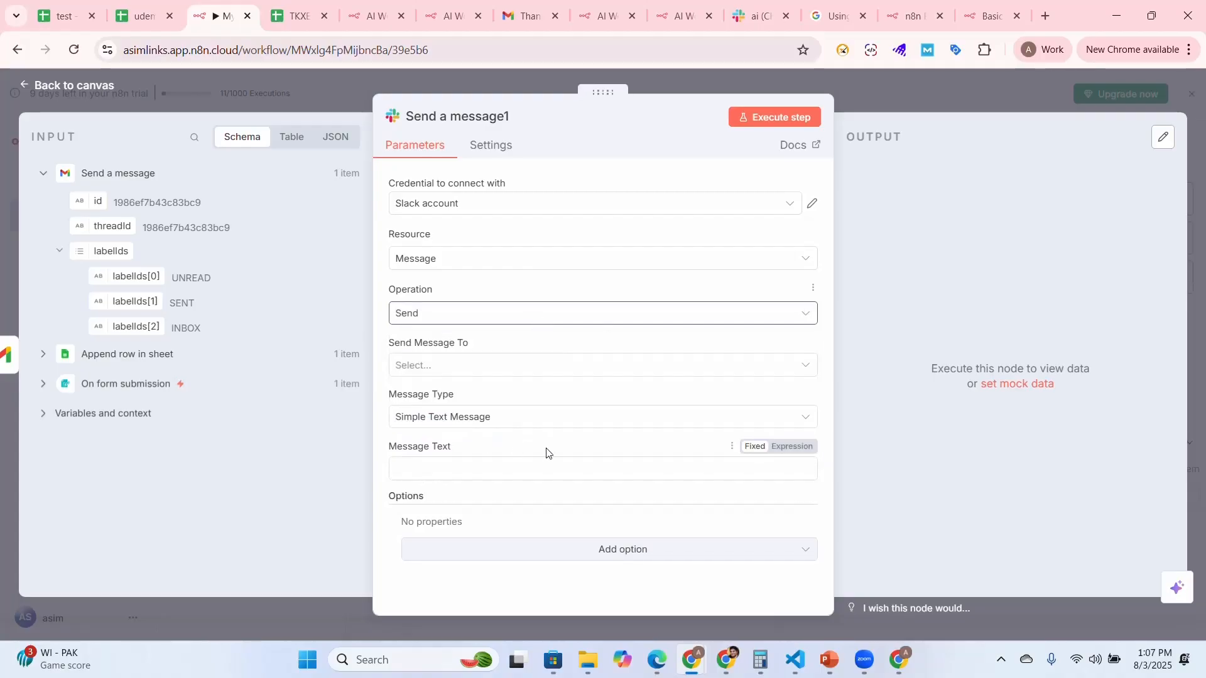
left_click(551, 375)
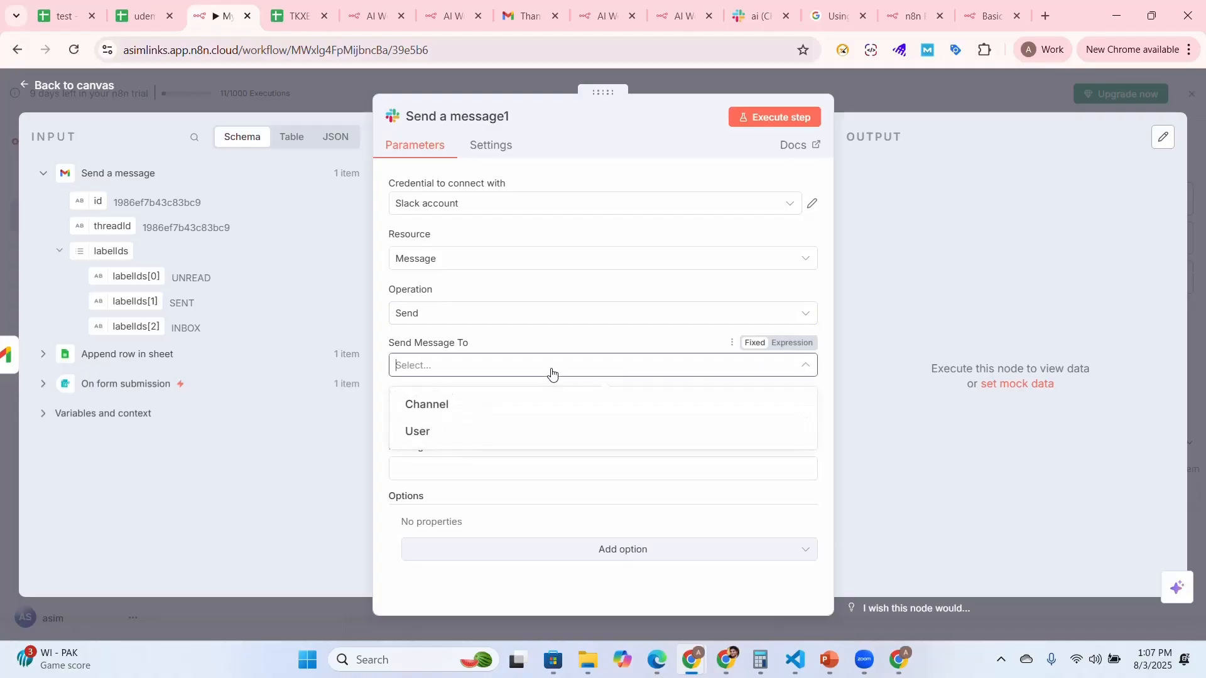
left_click(525, 407)
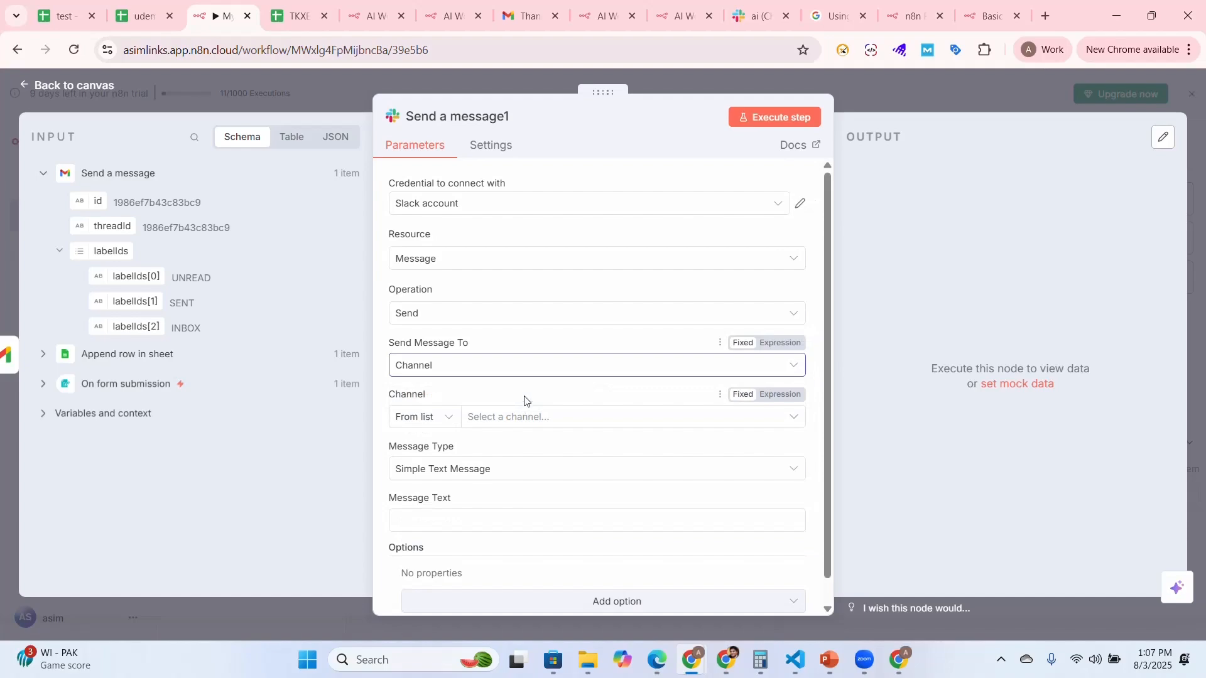
Switch to Slack and review the earlier automated messages in the ai channel
left_click(751, 17)
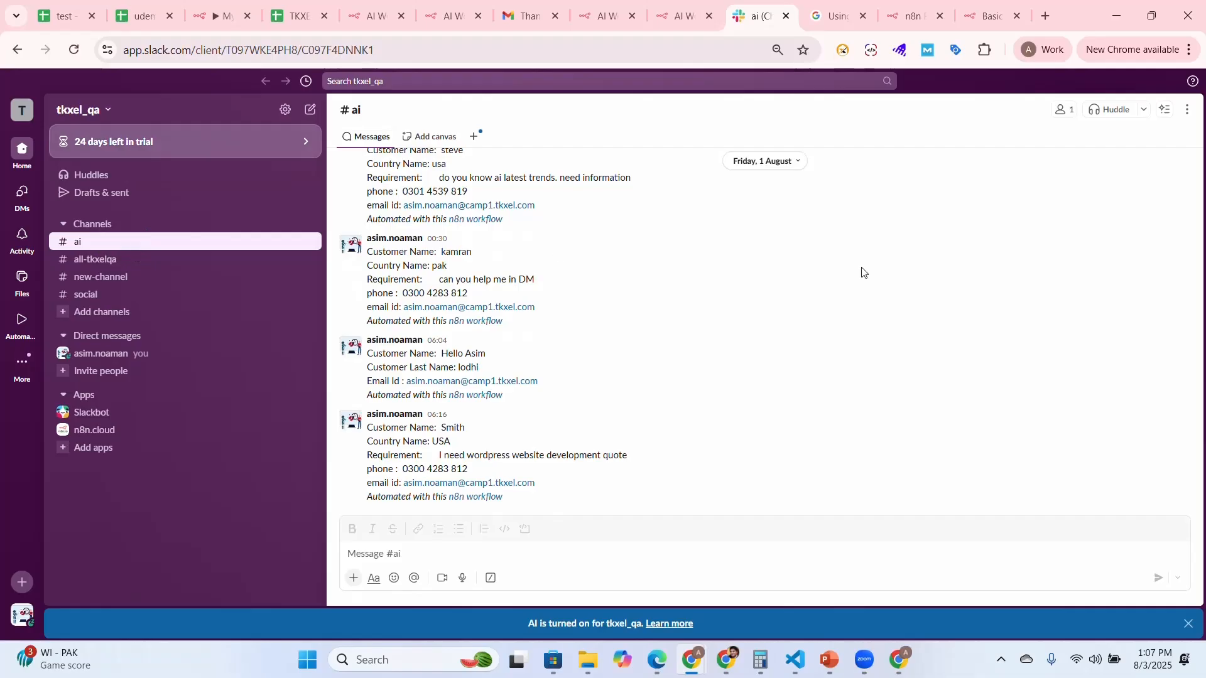
scroll(745, 292, "up", 5)
scroll(744, 293, "down", 5)
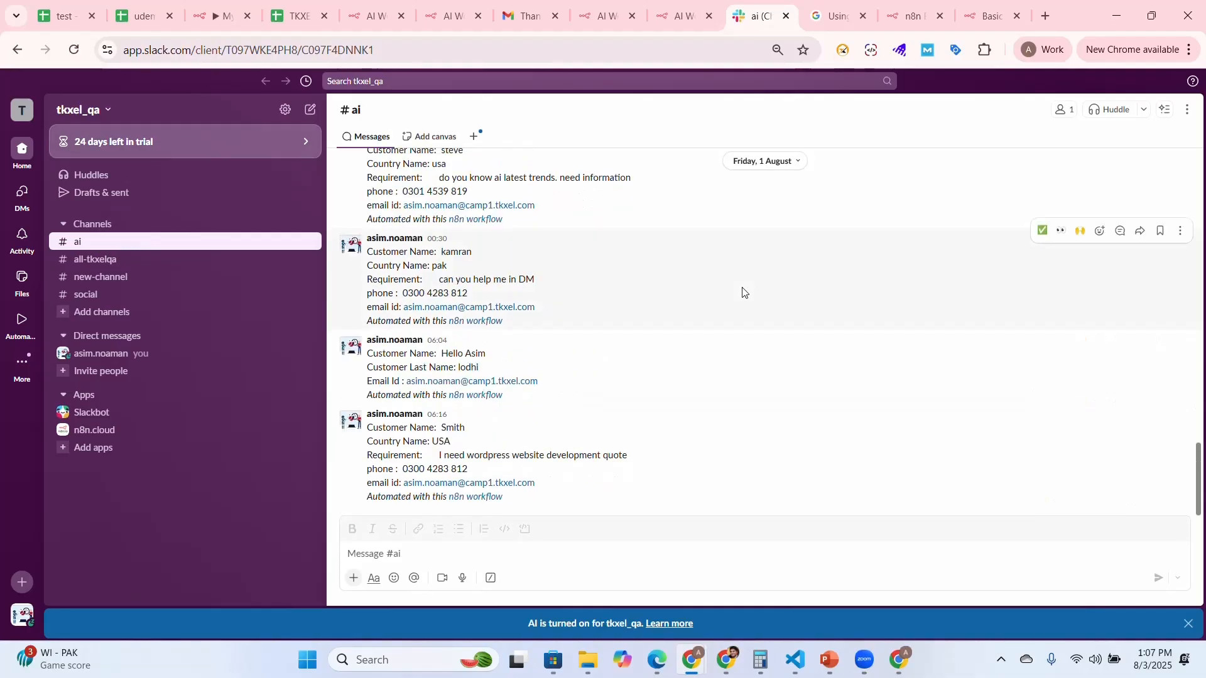
Return to the n8n Slack node, keep Channel as the recipient type and choose the ai channel from the list
left_click(200, 23)
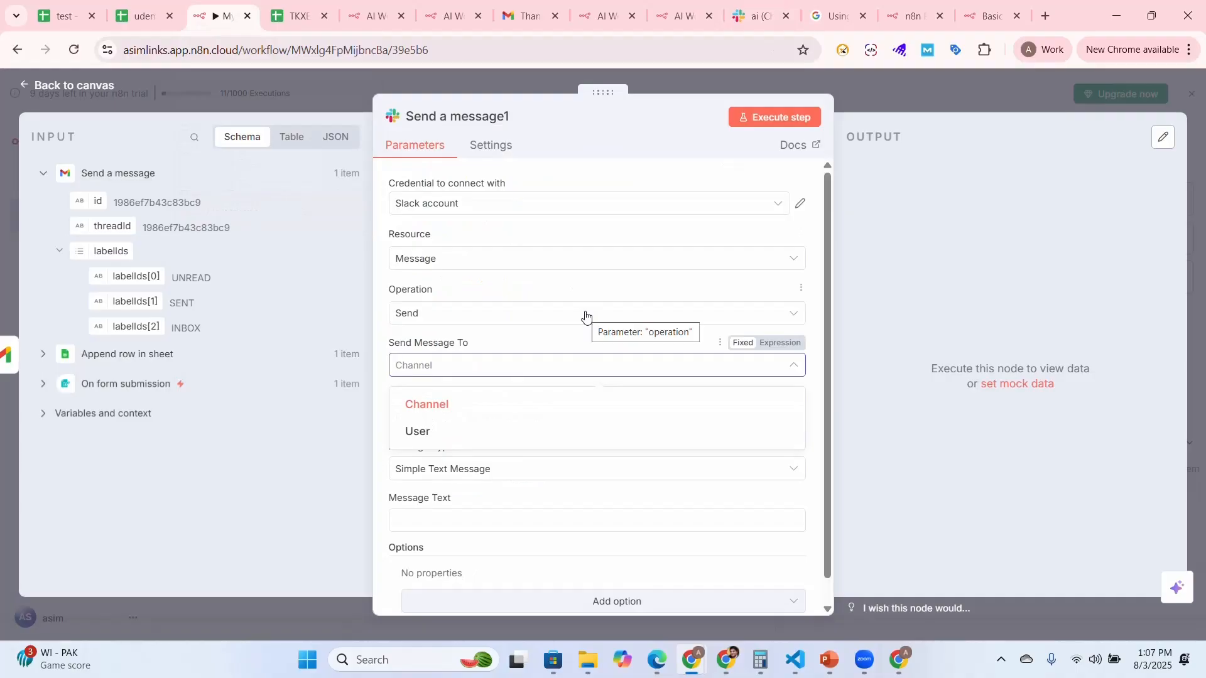
left_click(478, 411)
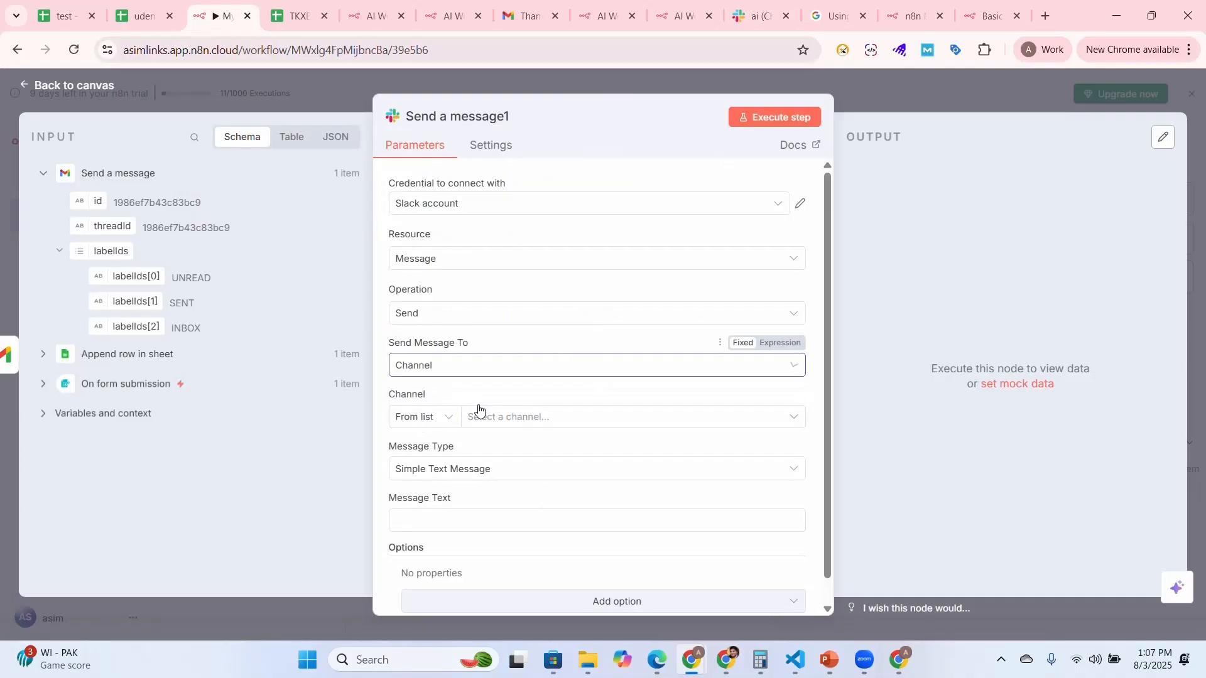
left_click(644, 429)
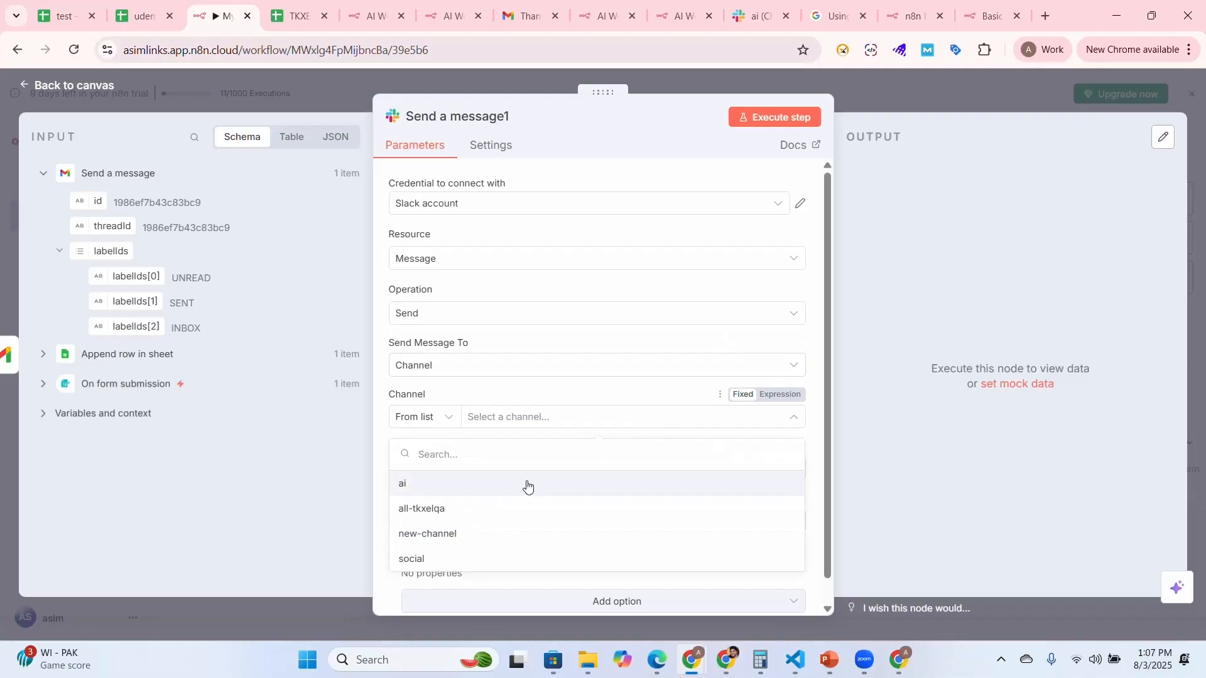
left_click(496, 490)
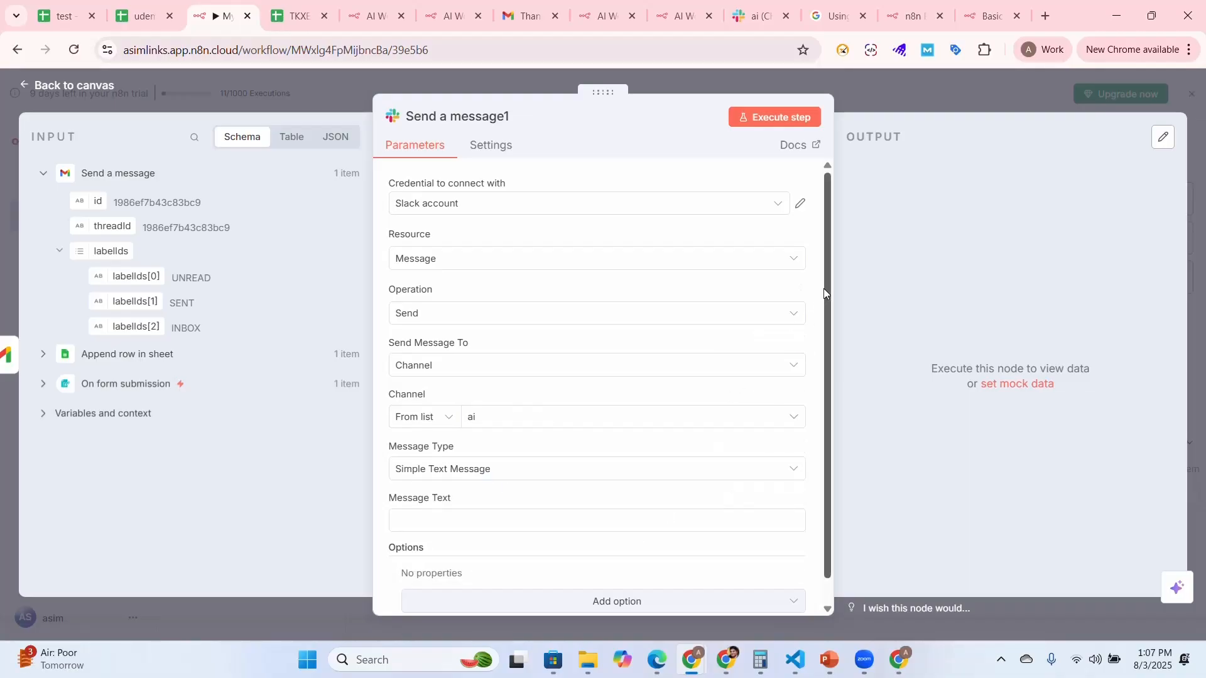
Start the Slack message text with "Name :" followed by the name field from the Append row in sheet output
scroll(823, 288, "down", 1)
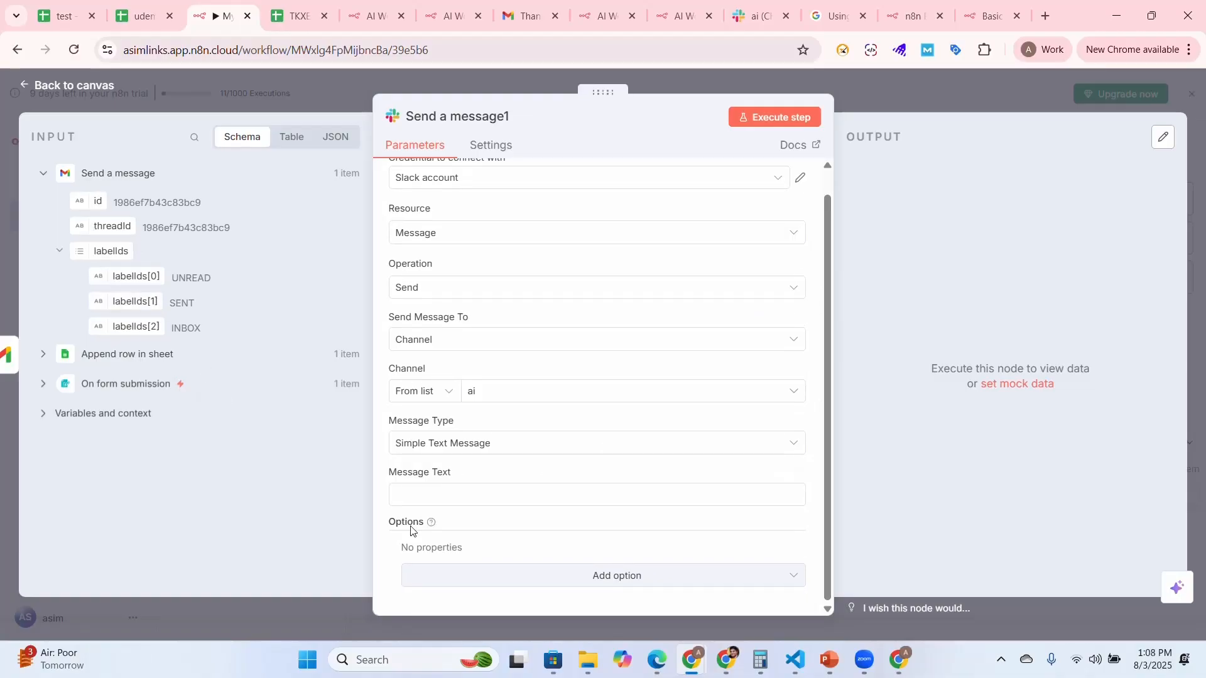
left_click(417, 501)
type("Name ")
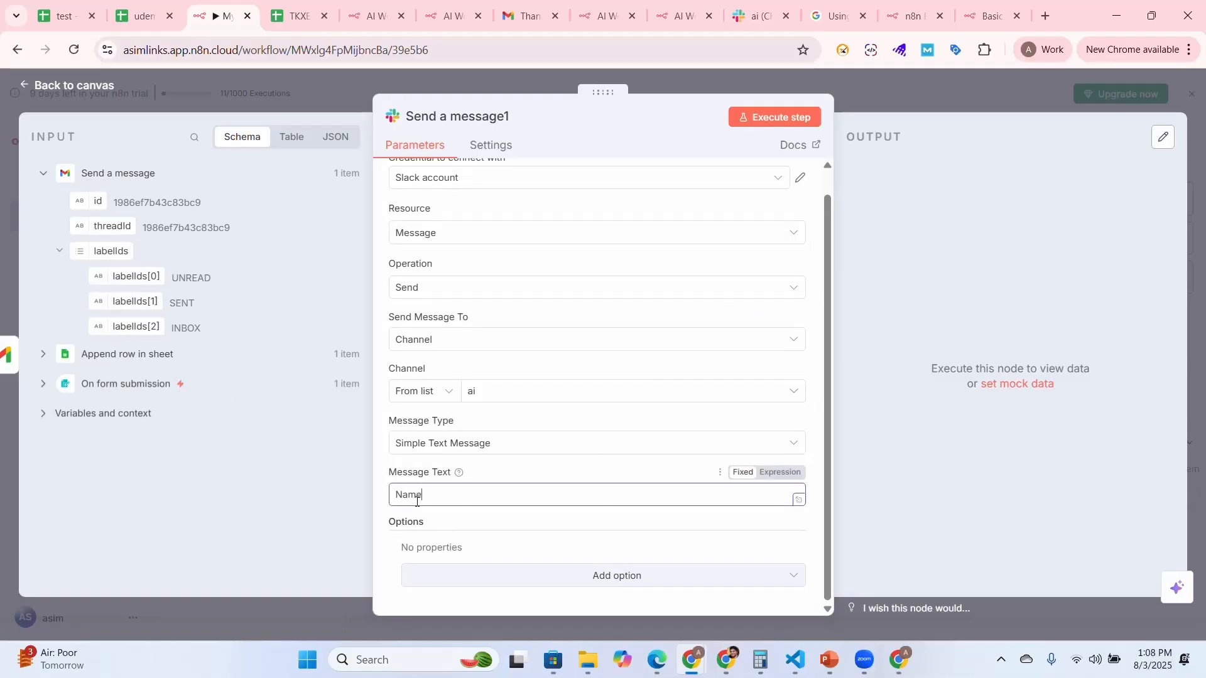
type(":")
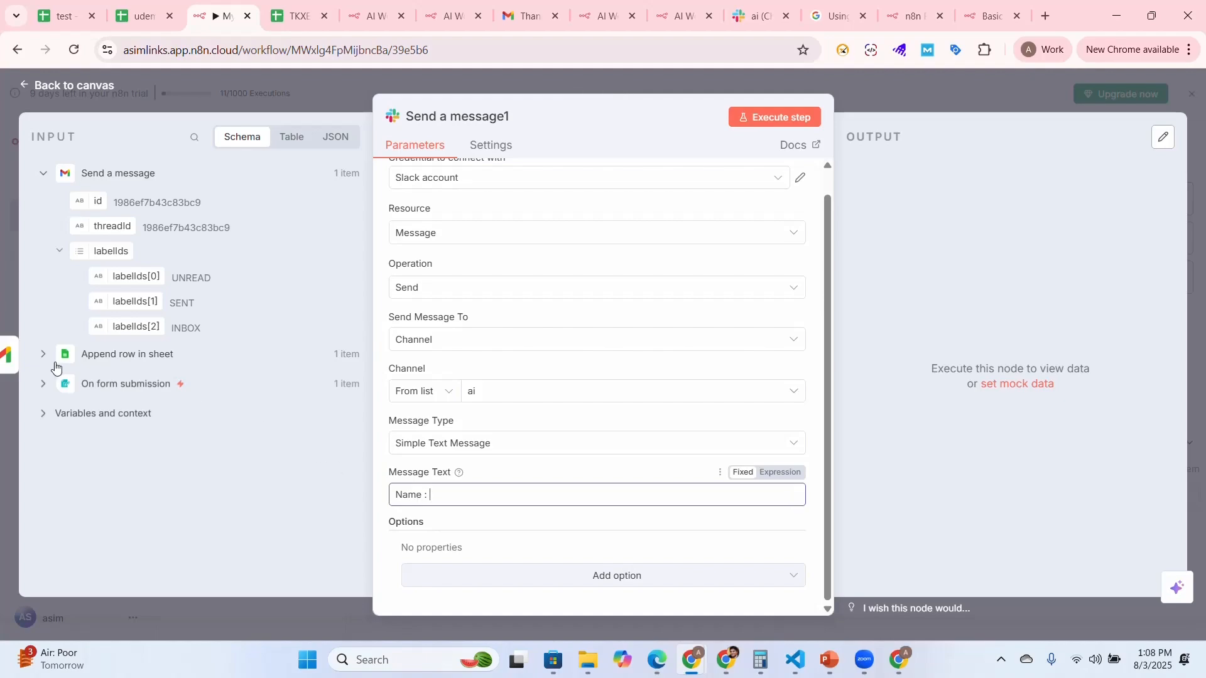
left_click(43, 355)
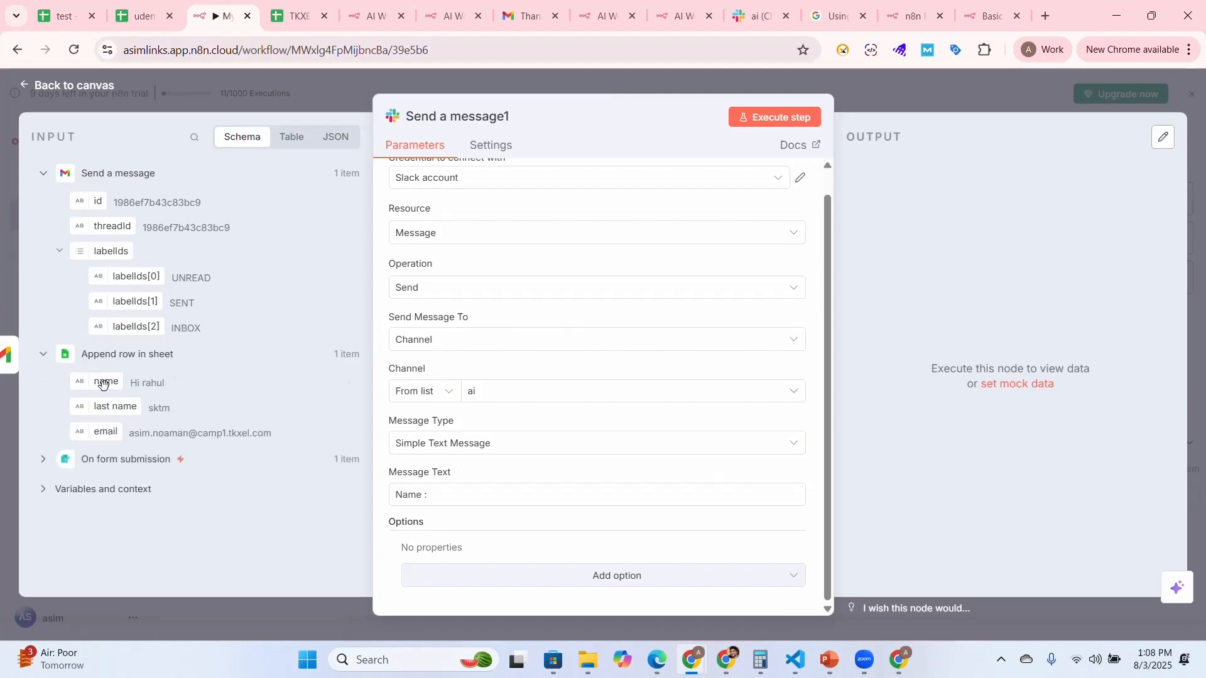
left_click_drag(103, 384, 472, 503)
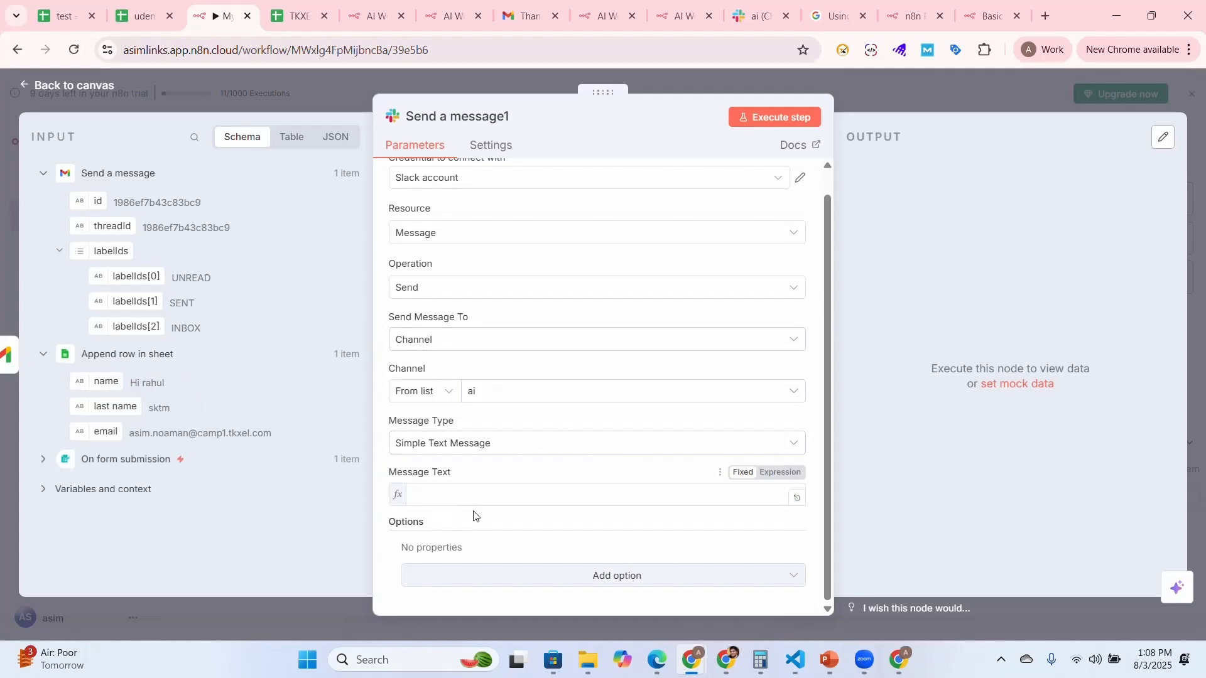
Add a "Last Name:" line to the Slack message text, separated by a blank line, with the last name field from Append row in sheet
left_click(739, 494)
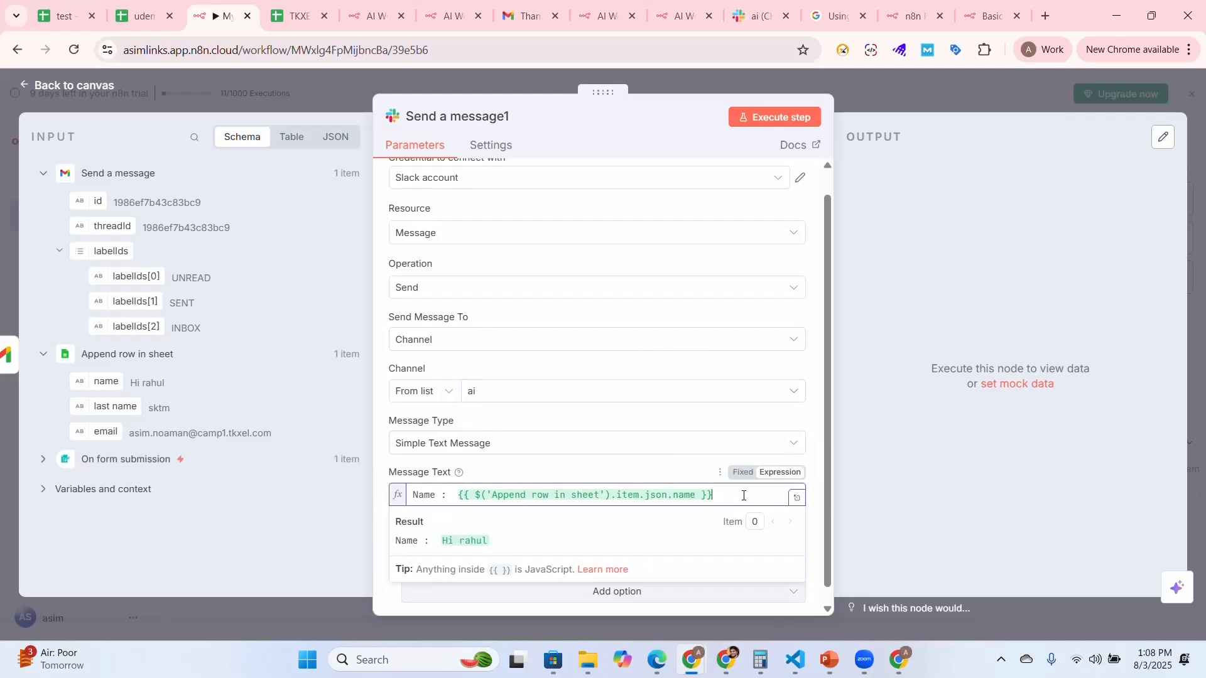
type("Las")
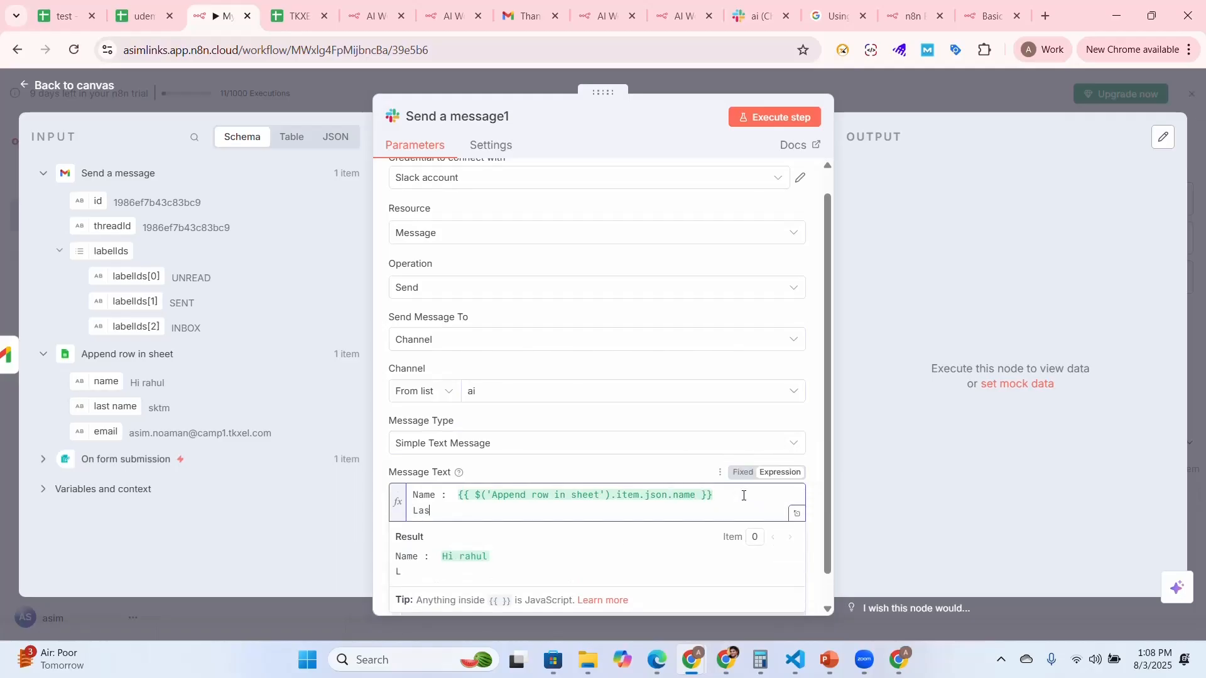
type("t Name:")
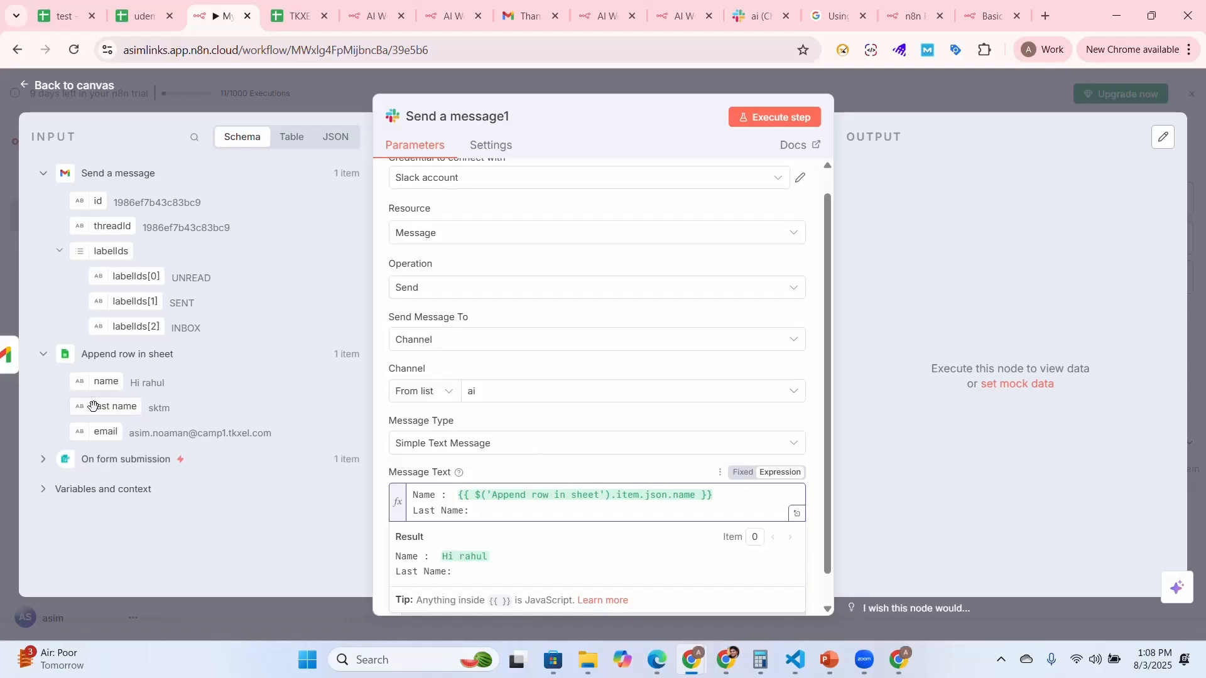
left_click_drag(74, 409, 511, 495)
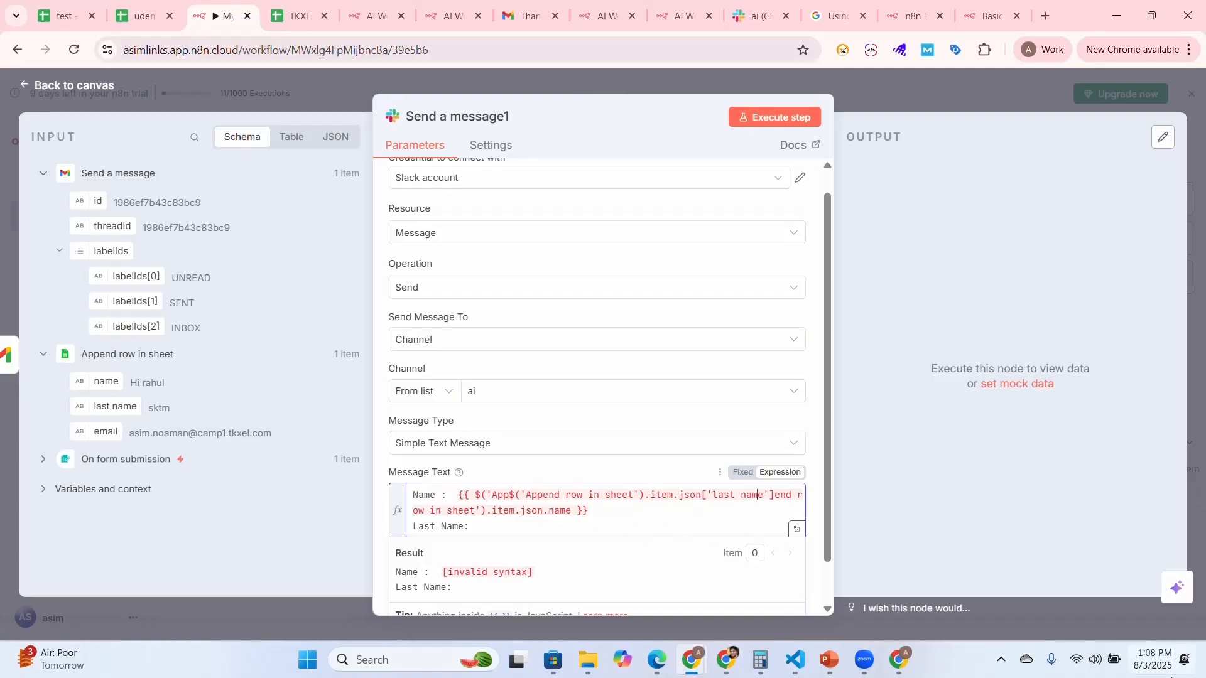
key("ctrl+z")
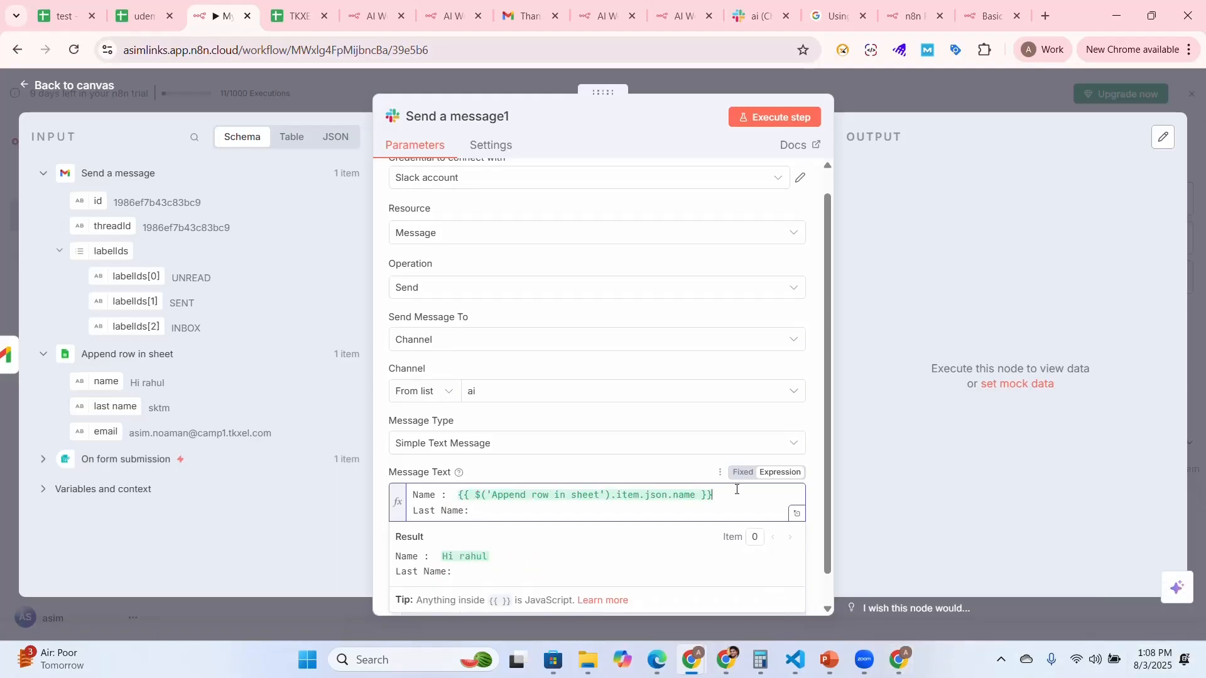
key("Return")
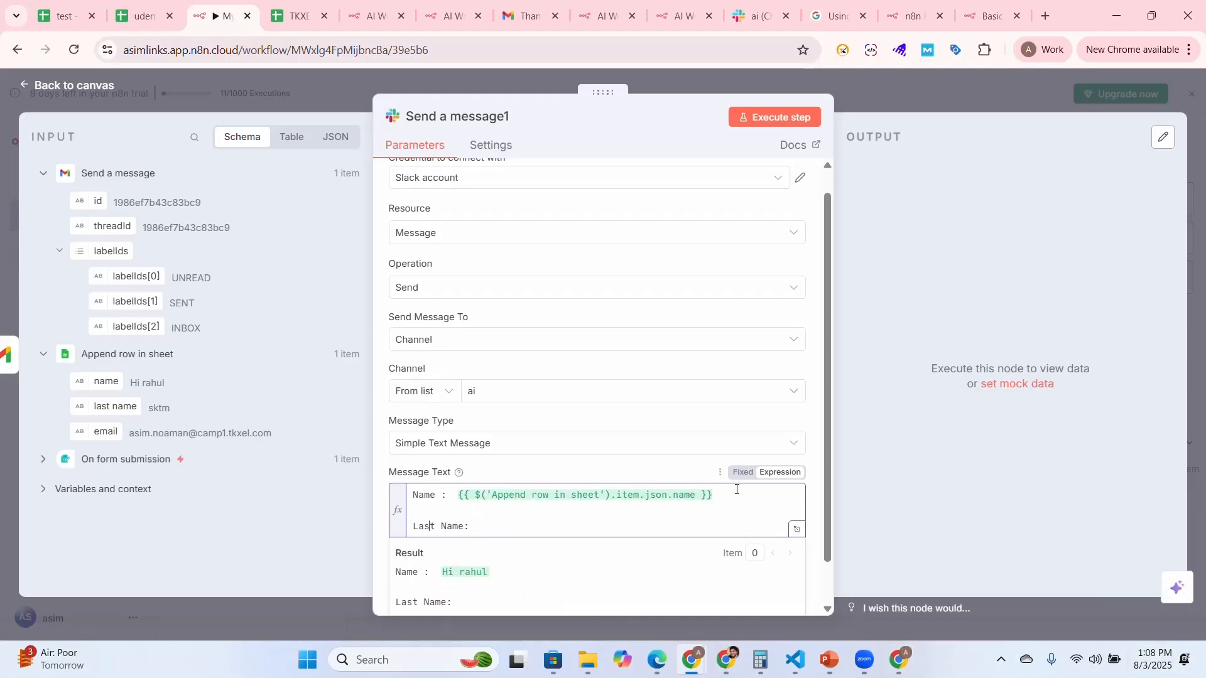
key("End")
left_click_drag(106, 406, 506, 527)
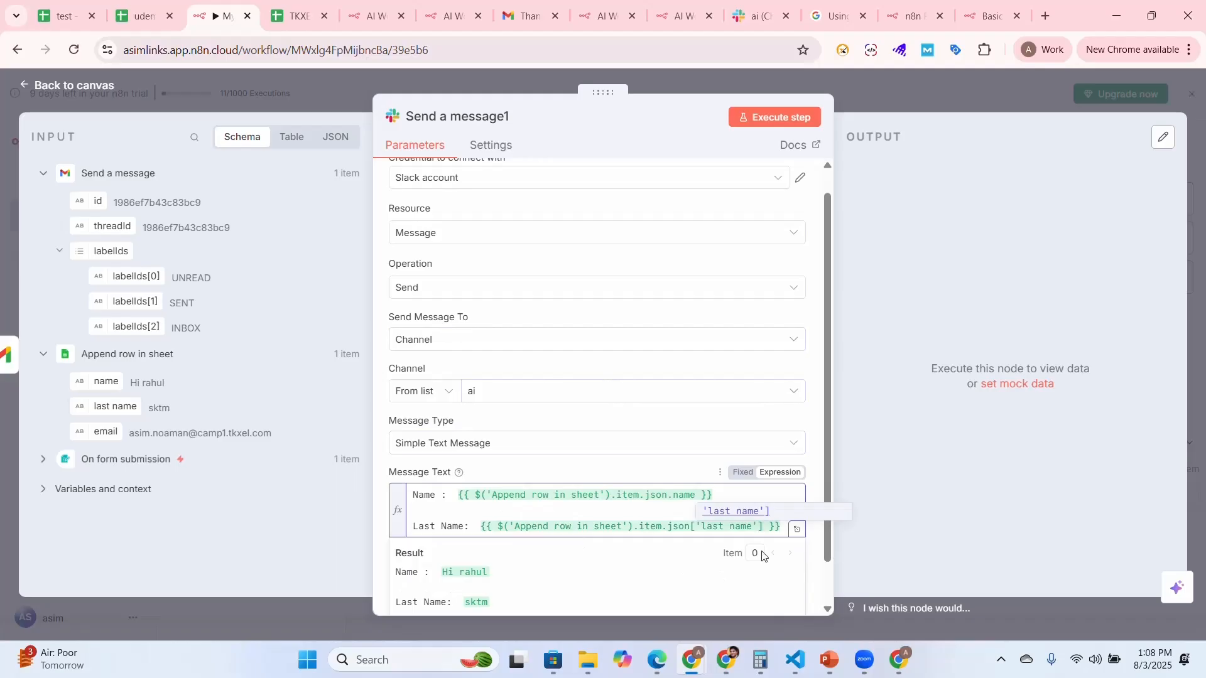
Add an "Email id :" line after another blank line in the message text, with the email field from Append row in sheet
key("Right")
key("Return")
key("Return")
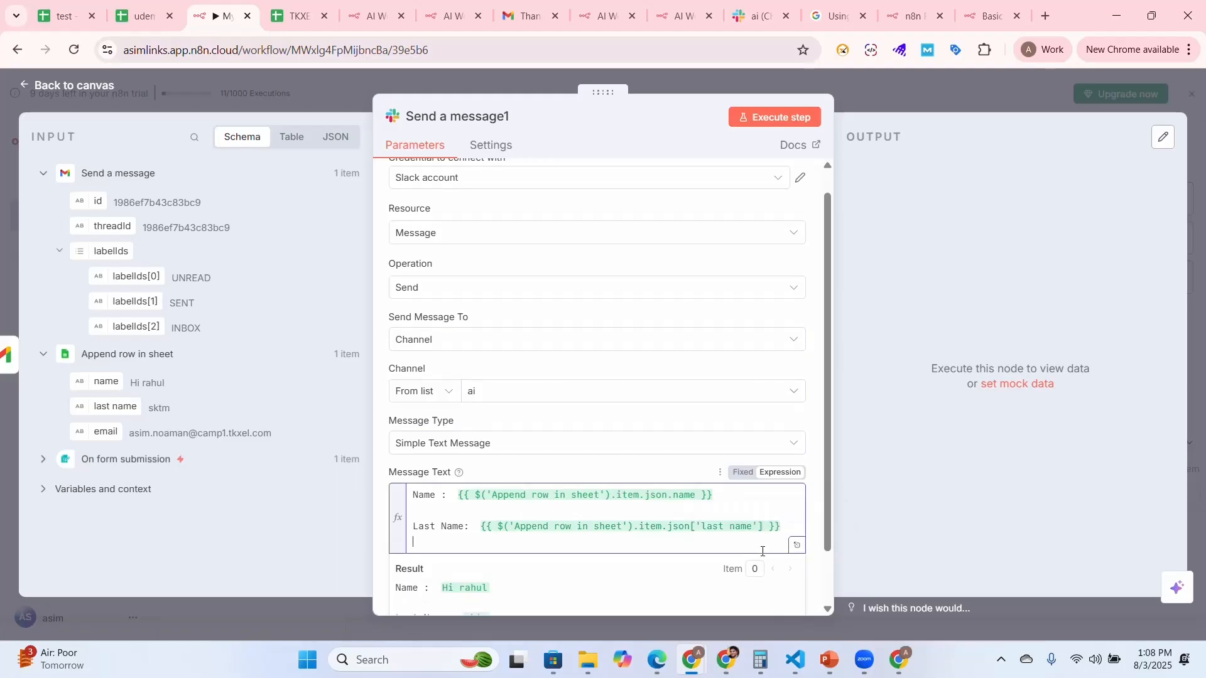
type("Ema")
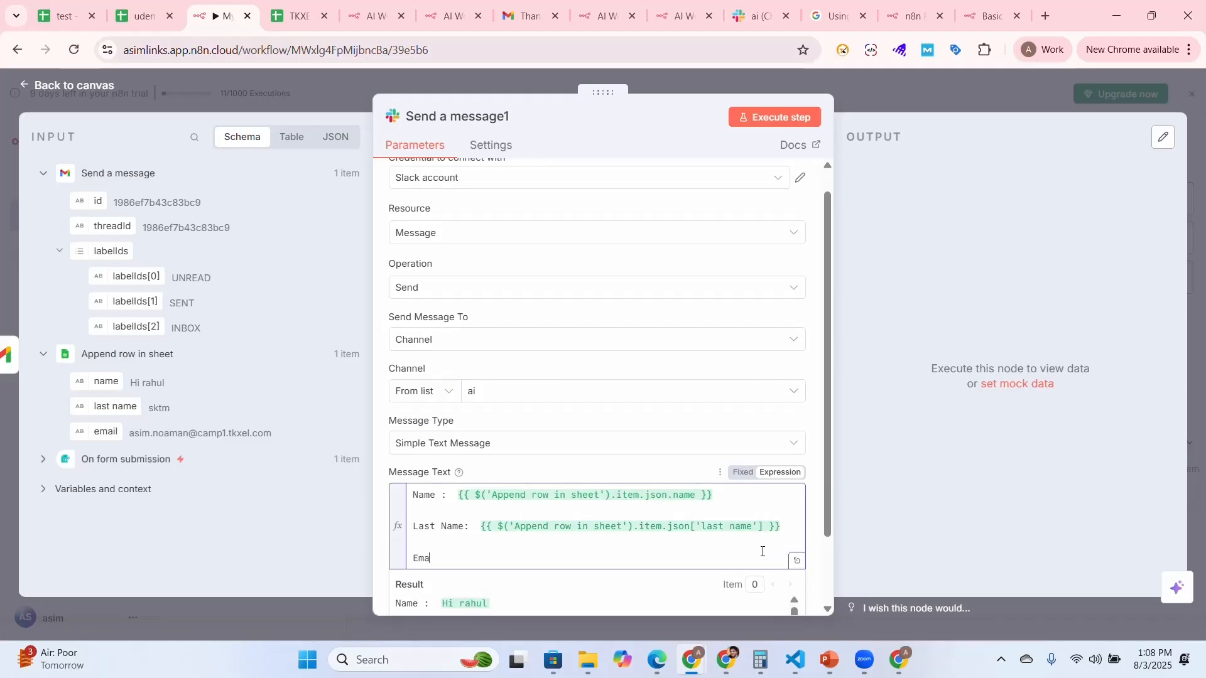
type("il id :")
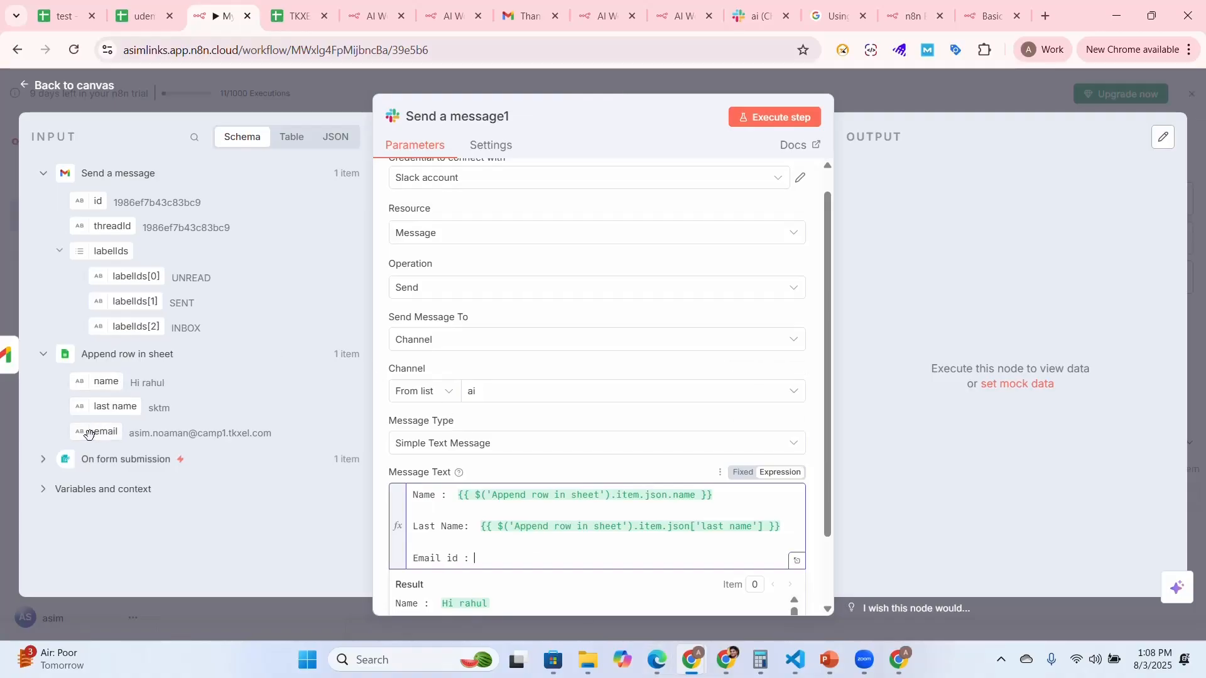
left_click_drag(95, 430, 490, 554)
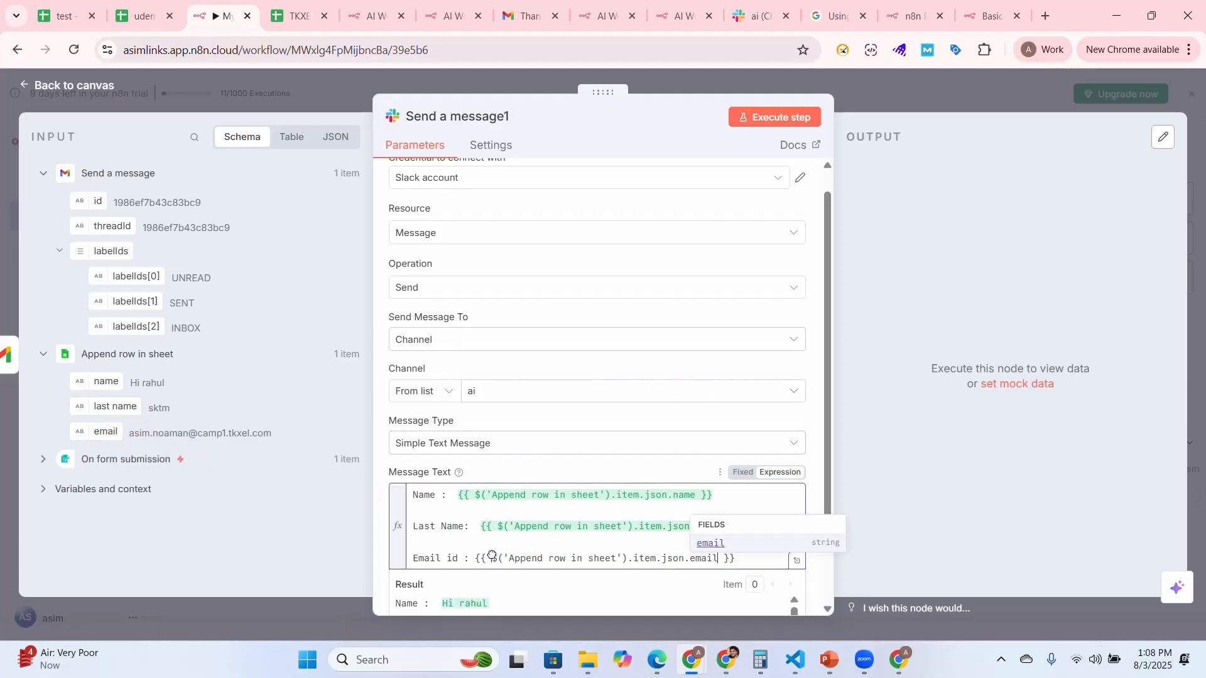
Execute the Slack node as a test and check the posted message in Slack's ai channel
scroll(835, 325, "down", 2)
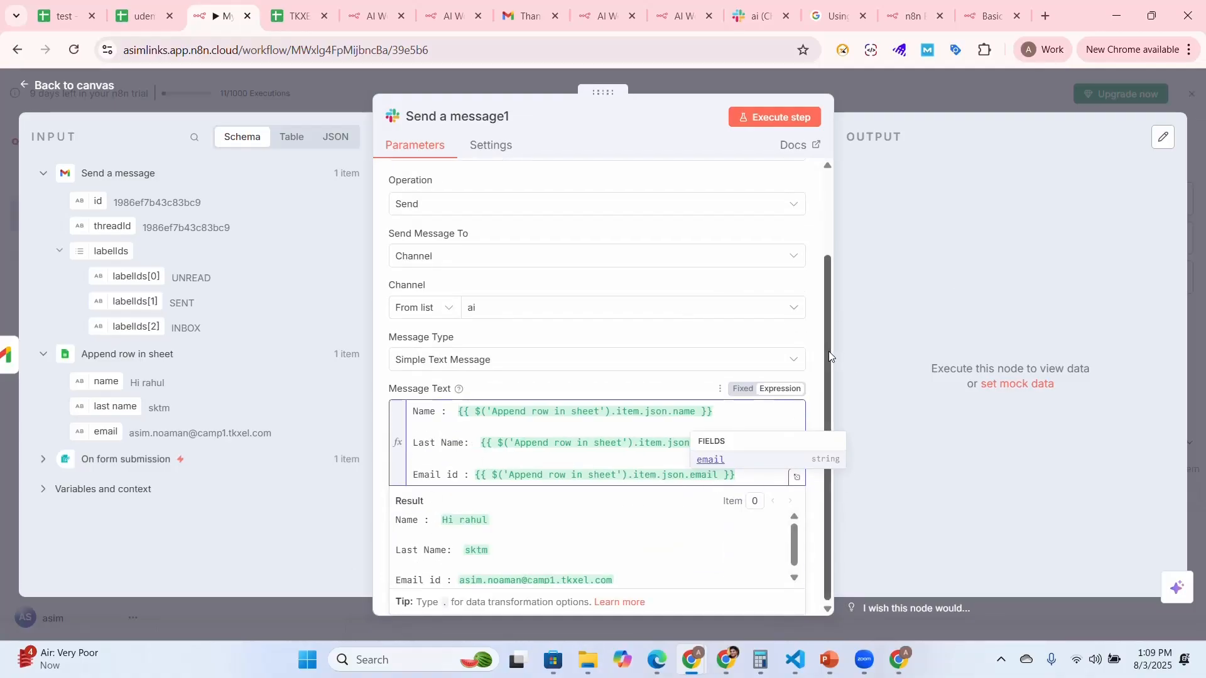
left_click_drag(829, 357, 849, 203)
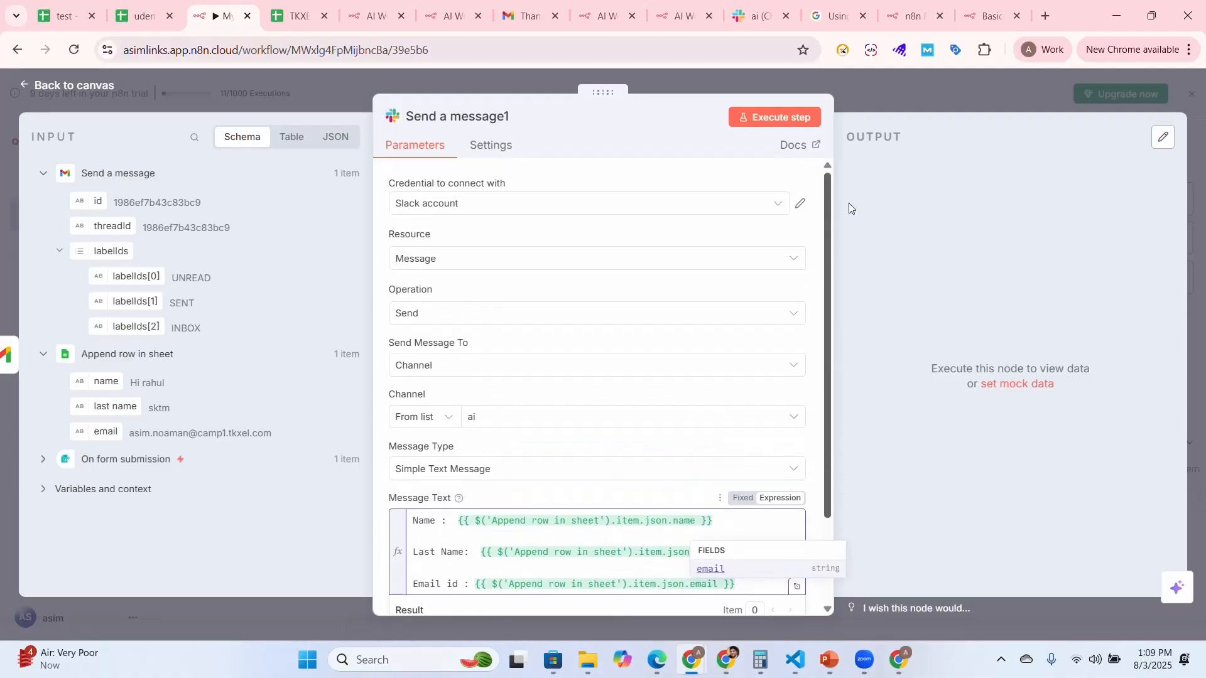
left_click(773, 124)
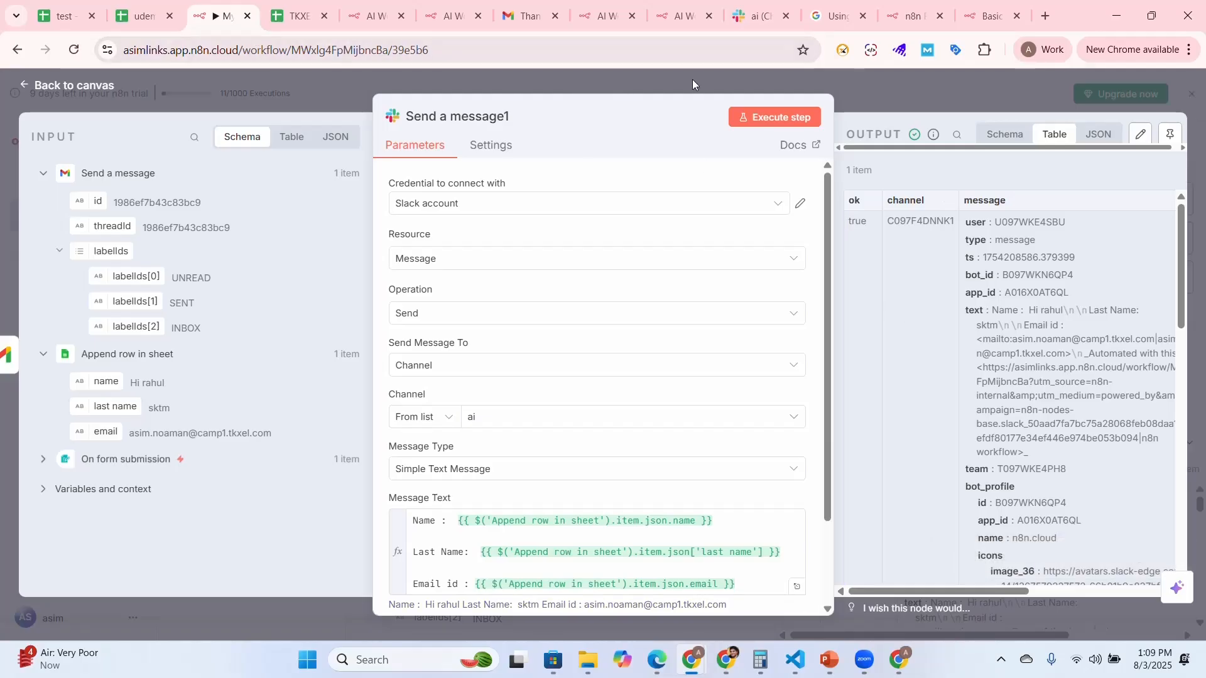
left_click(752, 16)
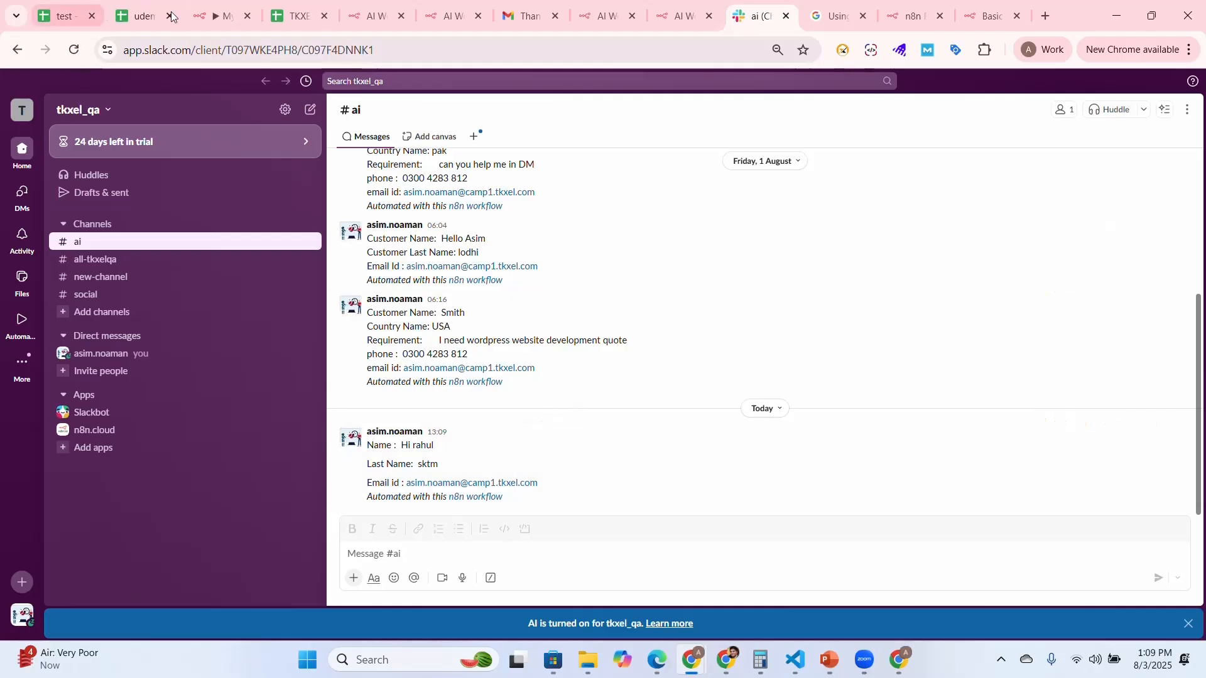
Return to n8n, close the Slack node's settings and save the workflow
left_click(196, 14)
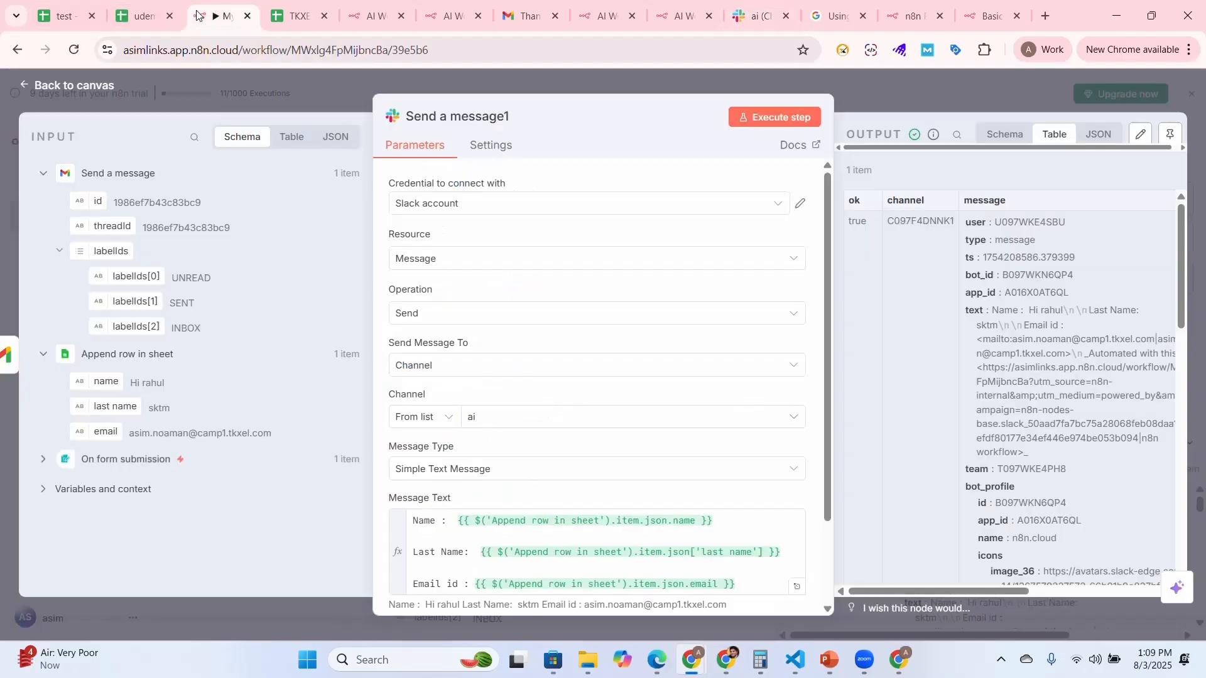
left_click(50, 88)
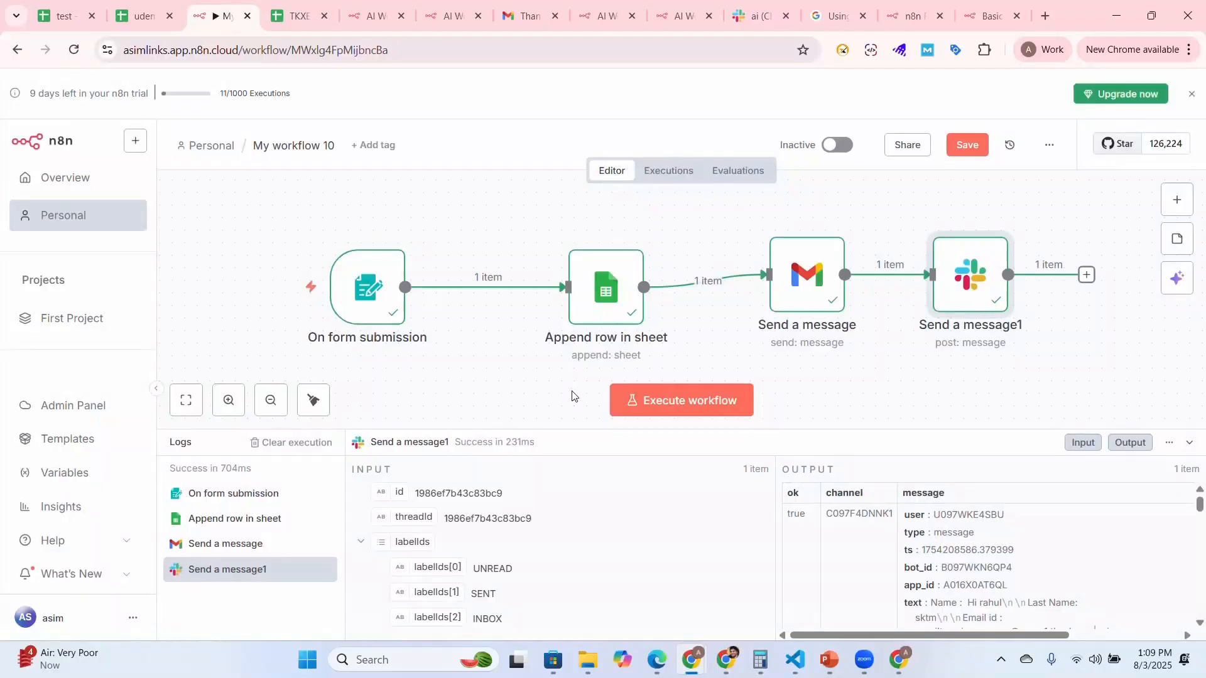
left_click(966, 146)
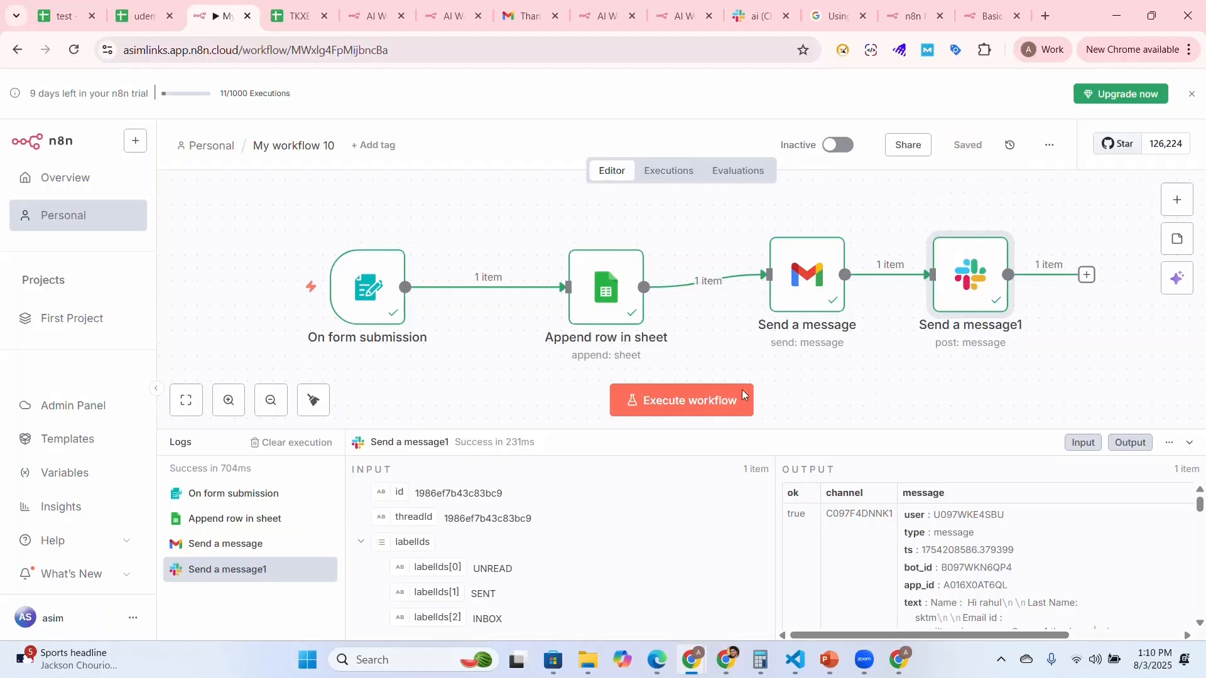
Shrink the logs area and rearrange the four nodes in a zigzag, with the form and Gmail nodes lower than the sheet and Slack nodes
left_click_drag(828, 430, 838, 521)
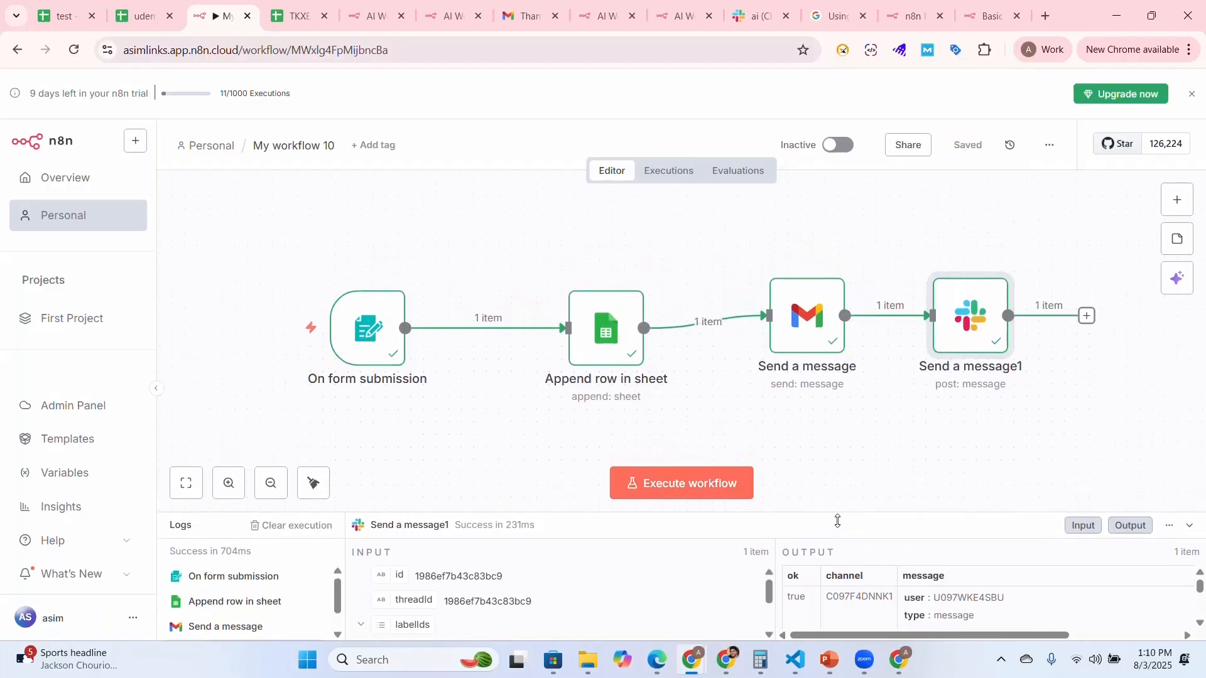
left_click_drag(369, 323, 382, 300)
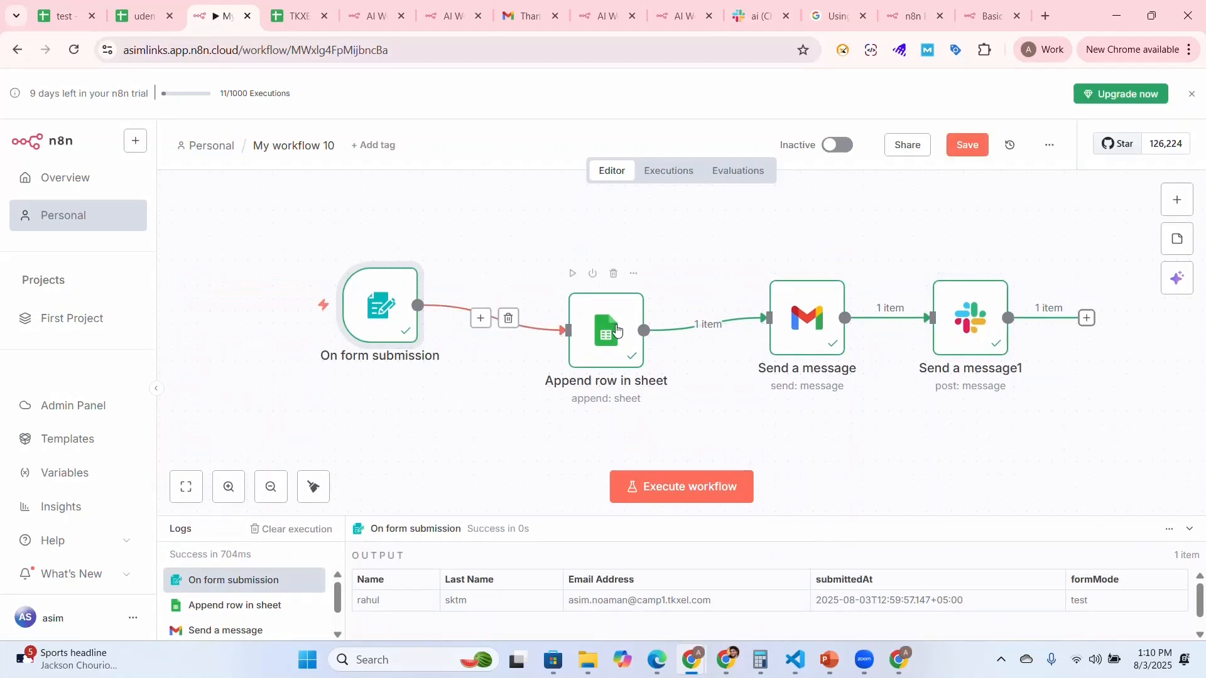
left_click_drag(618, 331, 617, 268)
left_click_drag(810, 350, 783, 400)
left_click_drag(985, 314, 1022, 252)
left_click_drag(379, 309, 368, 371)
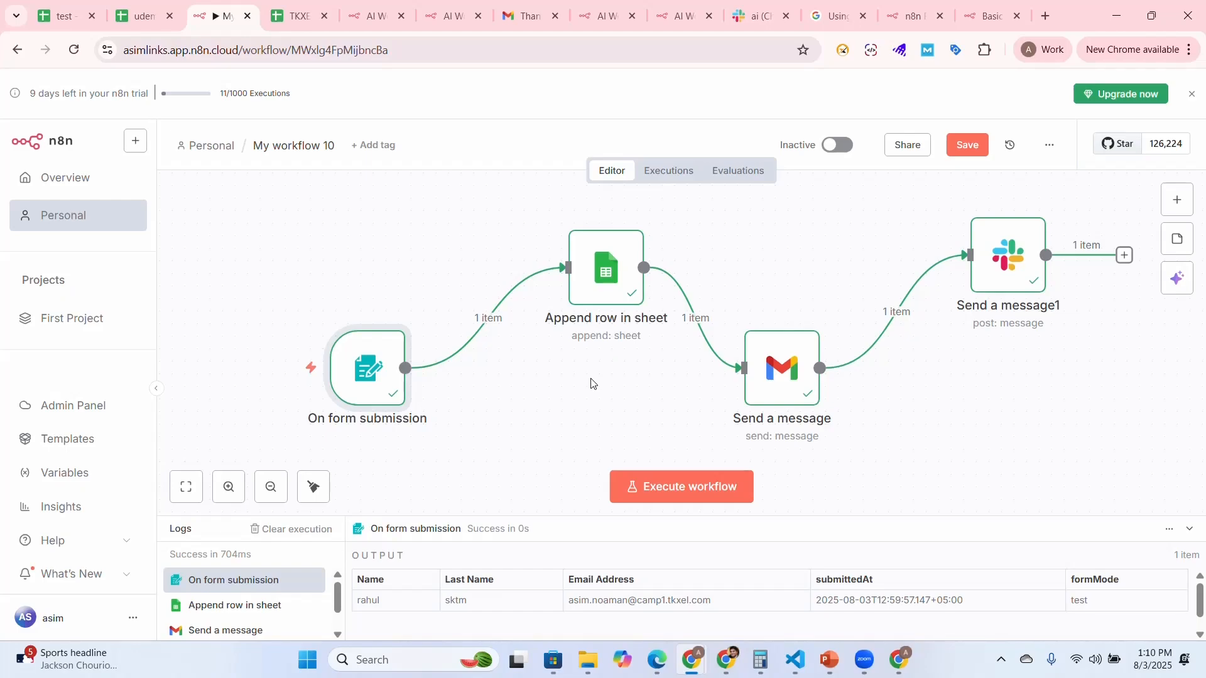
mouse_move(1003, 262)
left_click_drag(1004, 263, 966, 262)
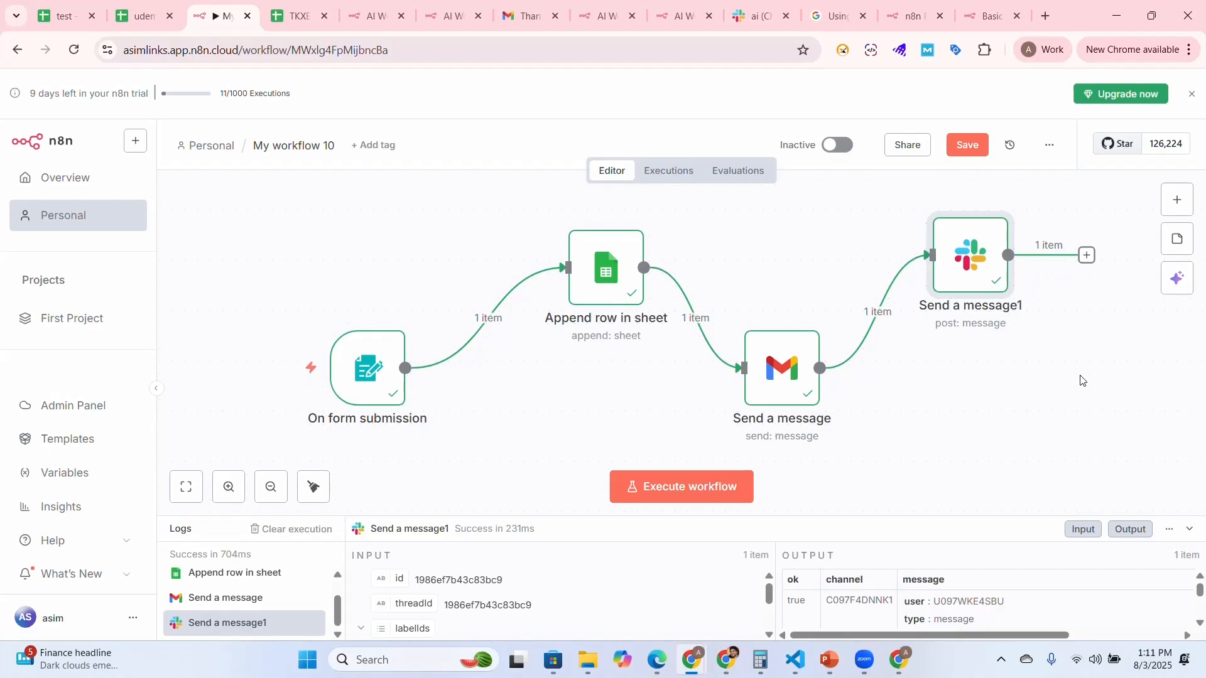
Execute the workflow, close its test form without submitting, and view the workflow's sharing options without adding users
left_click(674, 490)
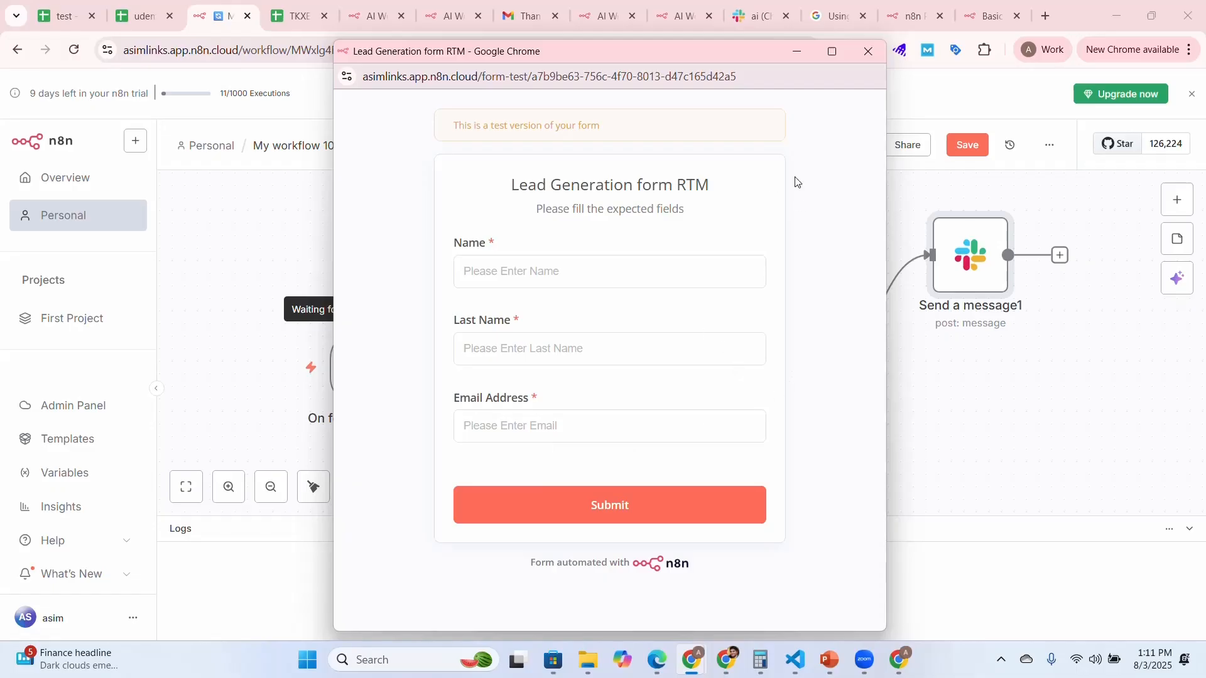
left_click(868, 51)
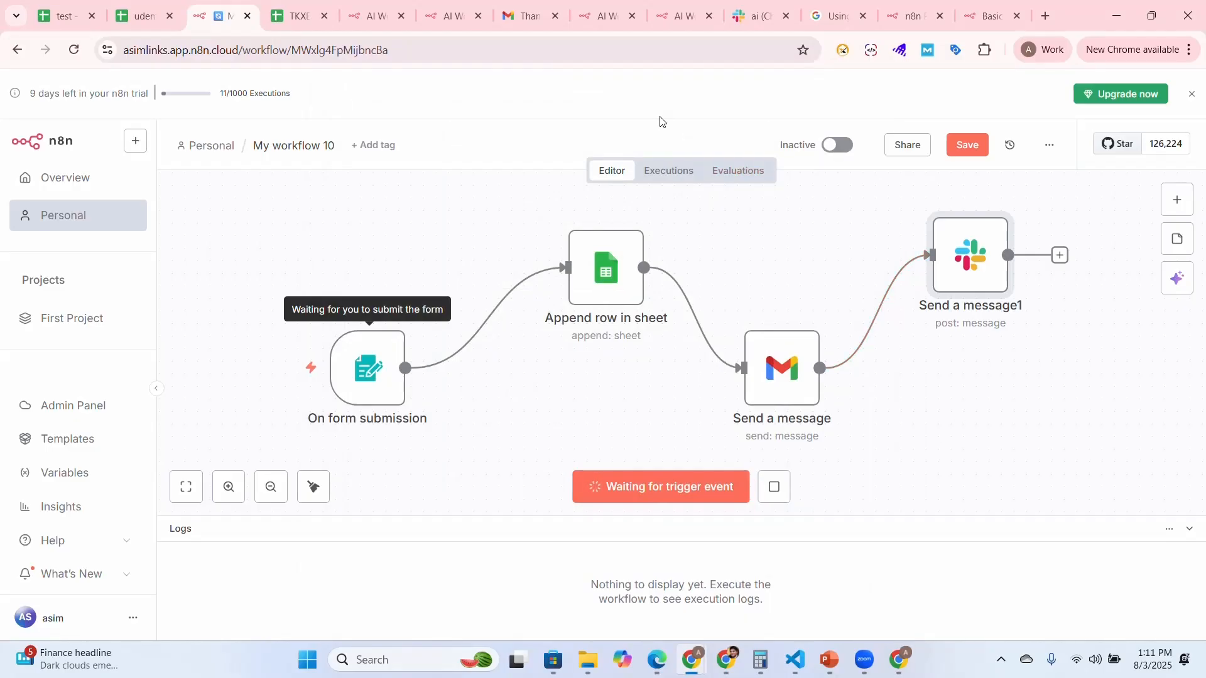
left_click(905, 149)
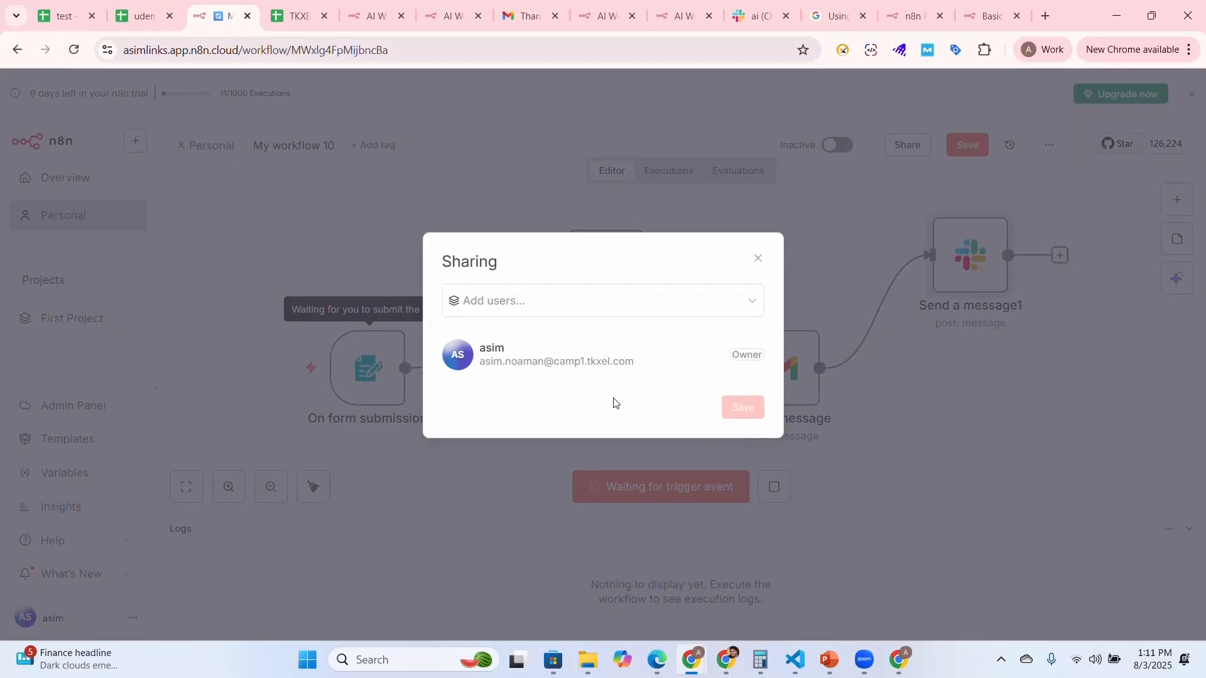
left_click(758, 262)
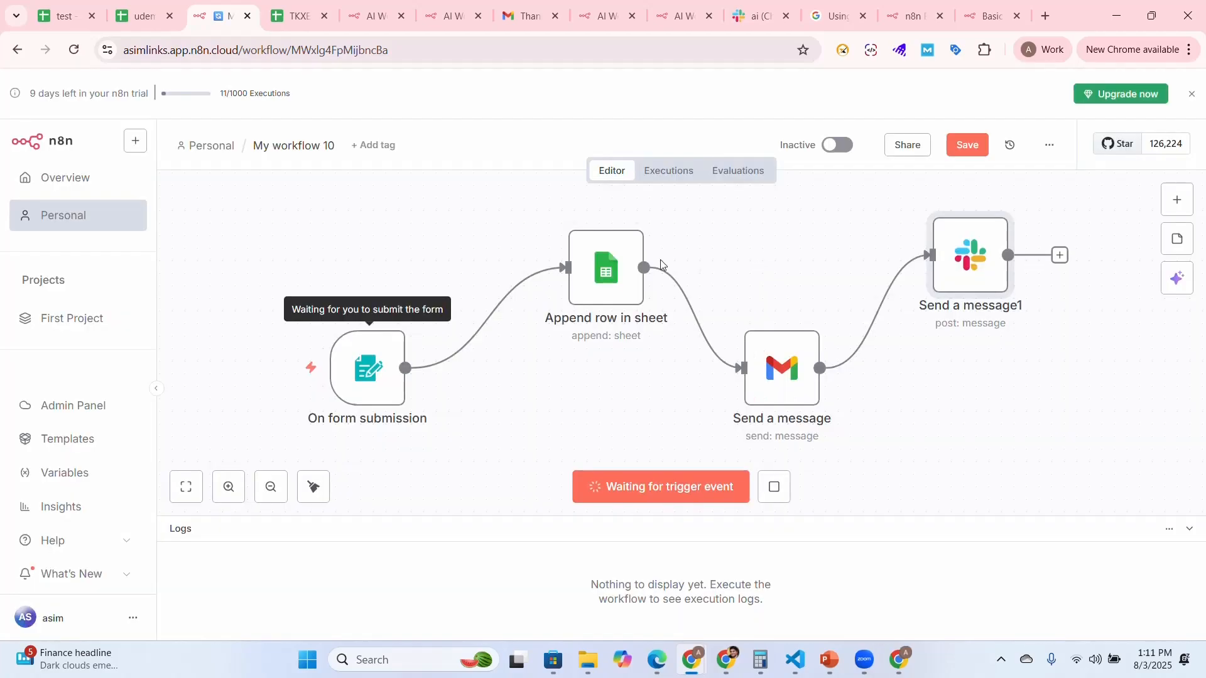
Open the On form submission node's settings
double_click(358, 362)
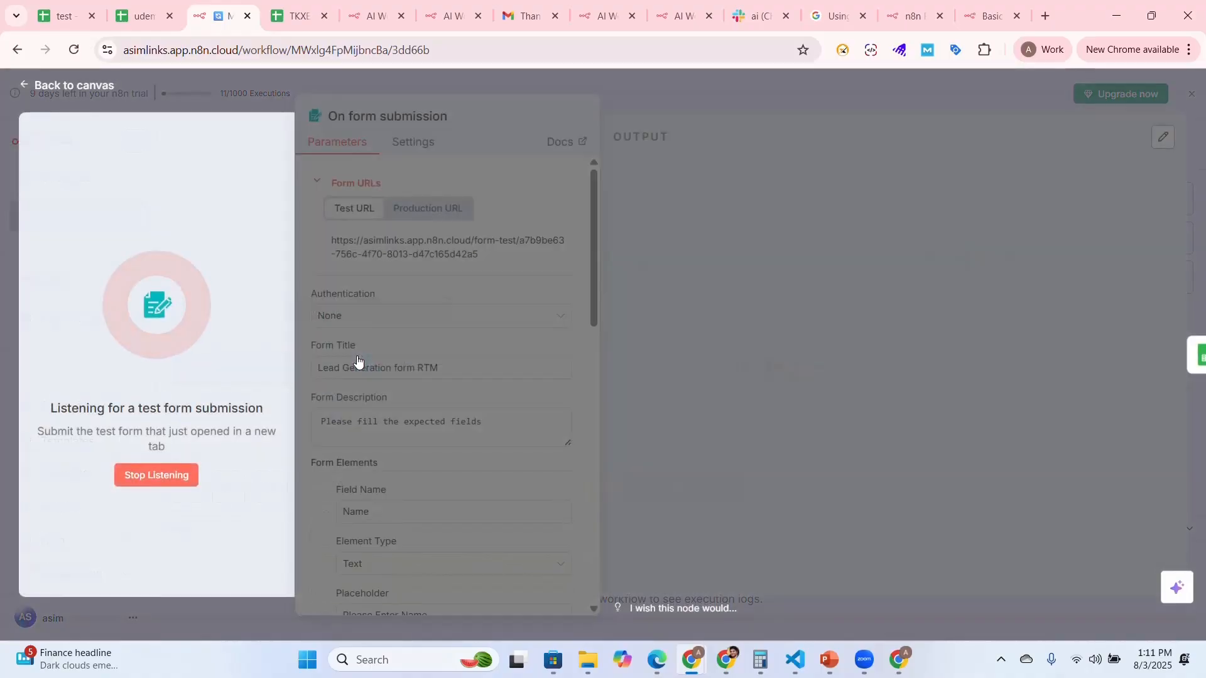